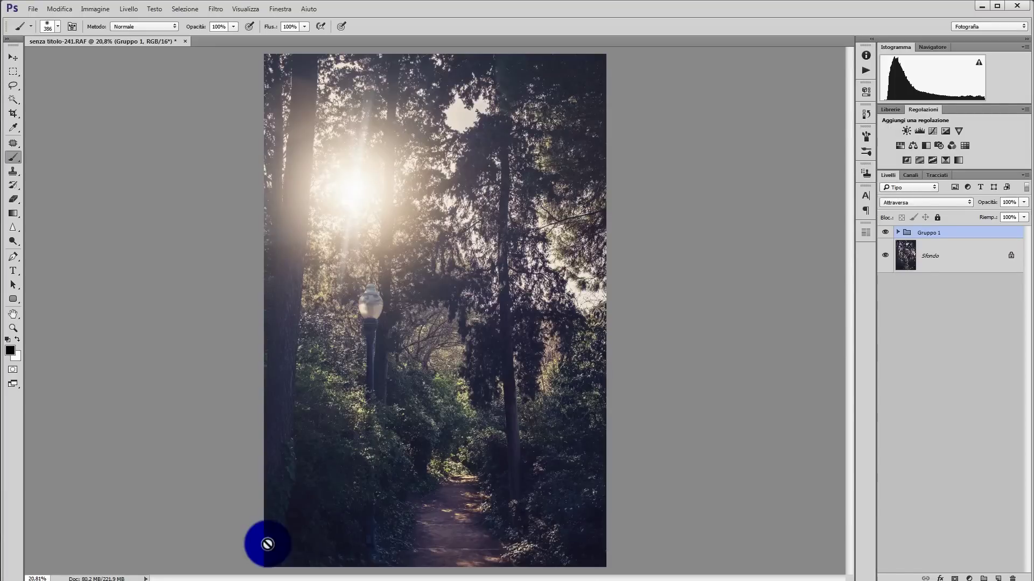
Deselect Gruppo 1 and toggle its visibility to compare, leaving the flare group hidden.
click(962, 329)
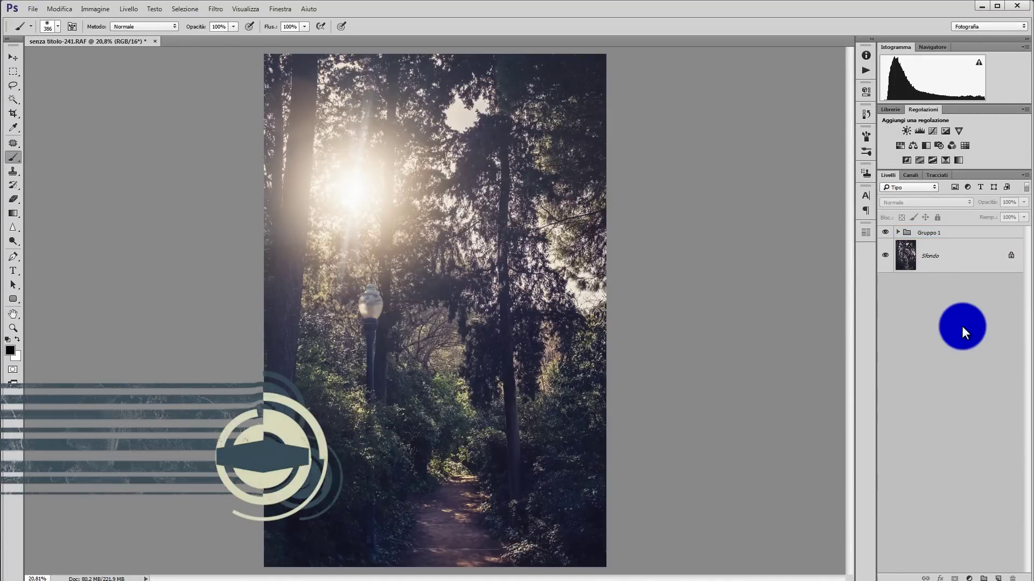
click(884, 233)
click(884, 233)
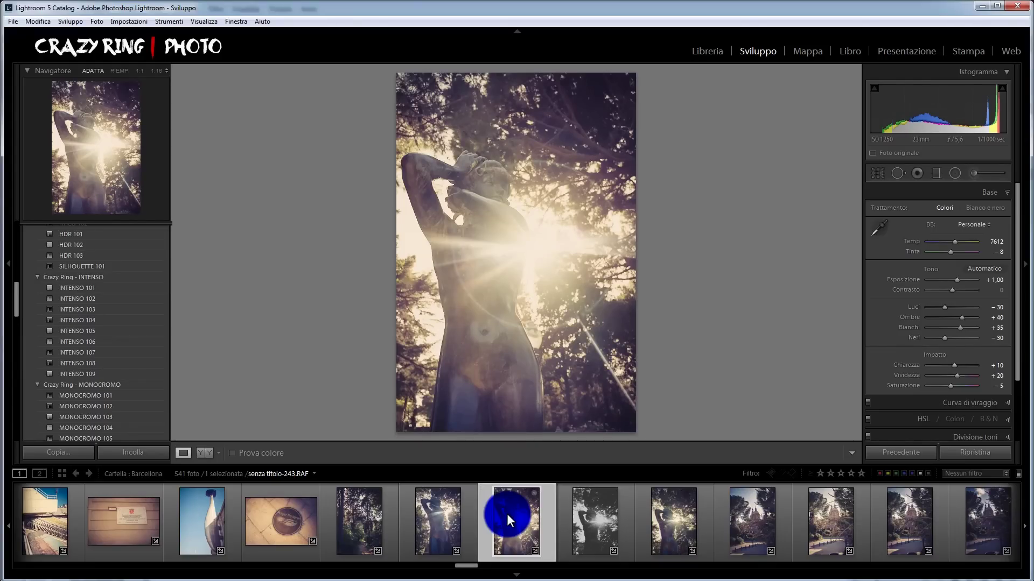
View the black-and-white and colour statue photos, ending back on the black-and-white one.
click(572, 503)
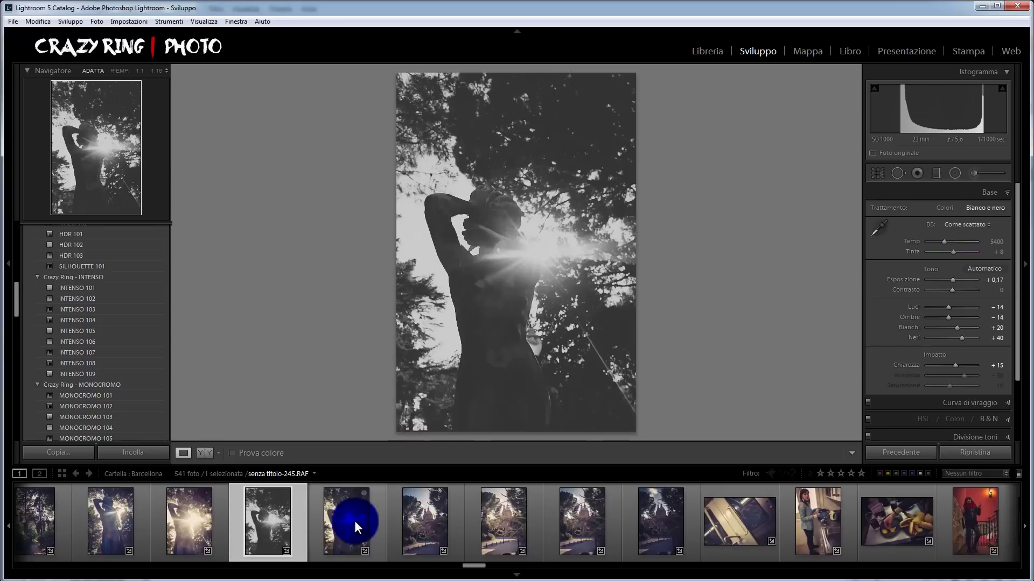
click(323, 500)
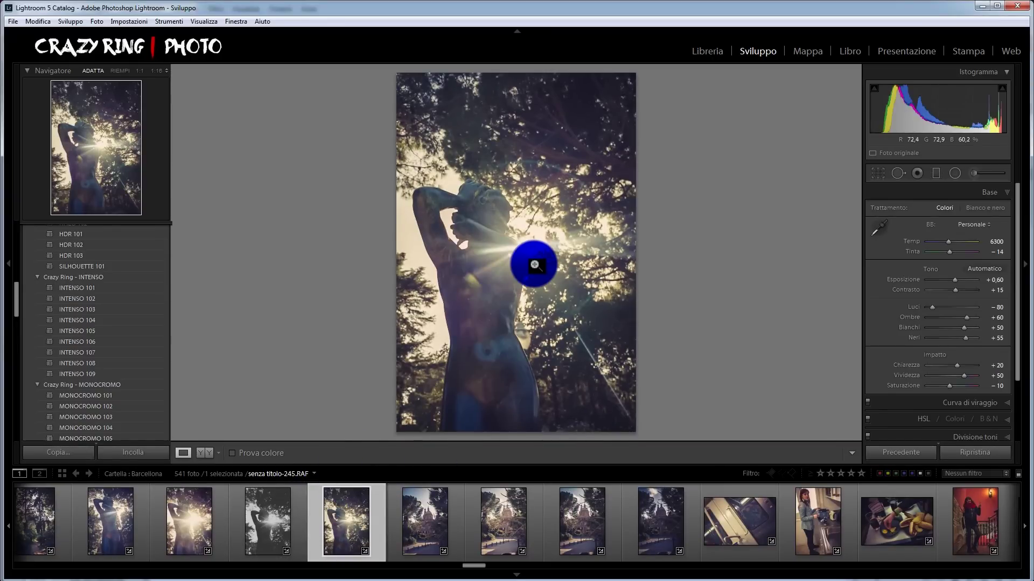
key(Left)
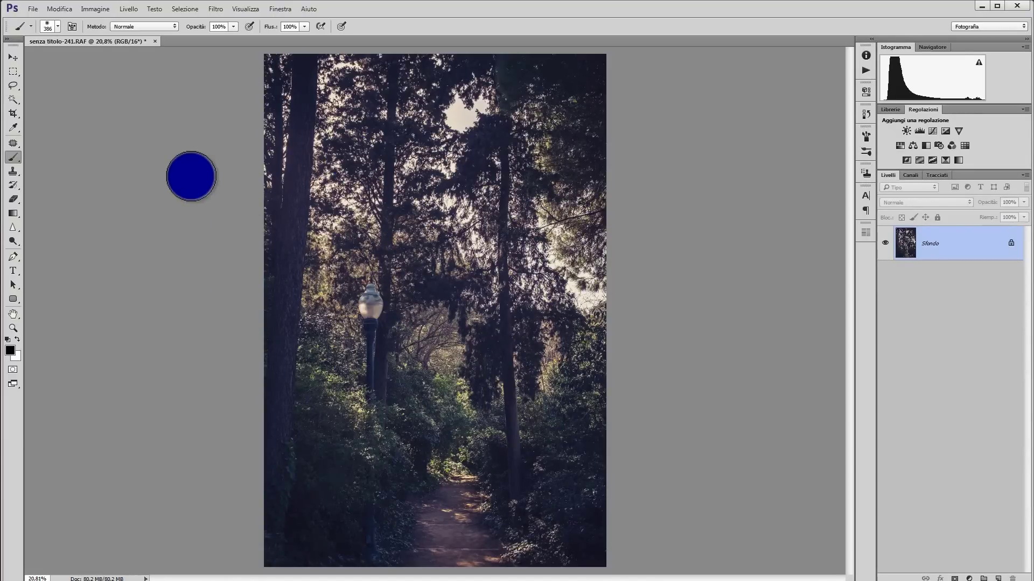
Open the Riflesso obiettivo filter and place the flare centre among the upper-left trees.
click(213, 9)
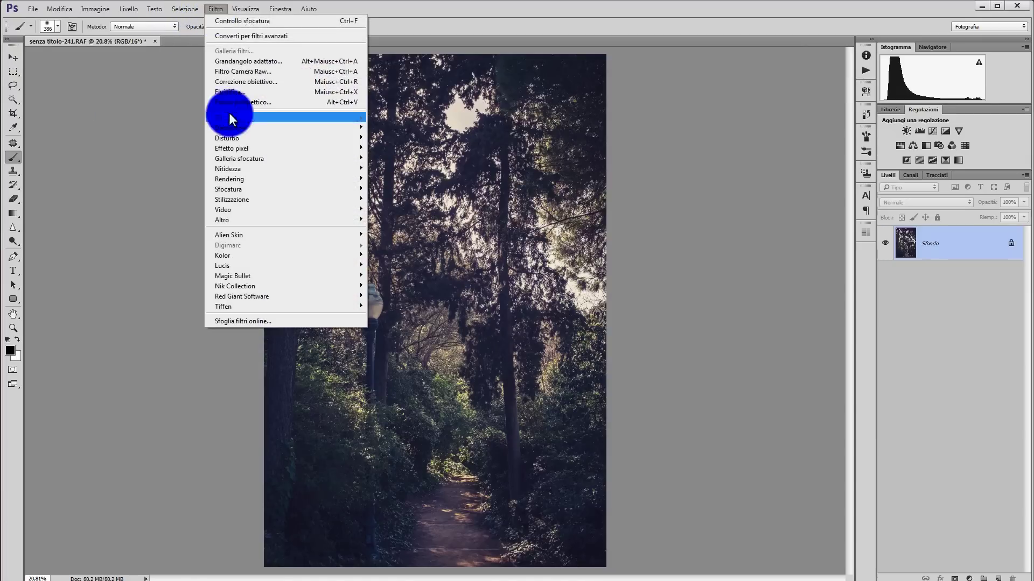
mouse_move(243, 179)
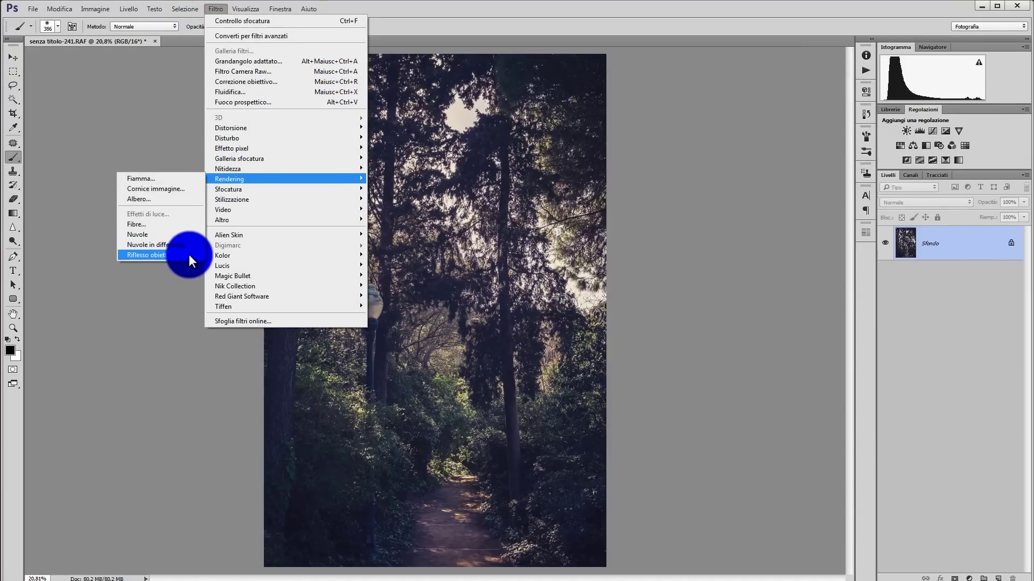
click(191, 255)
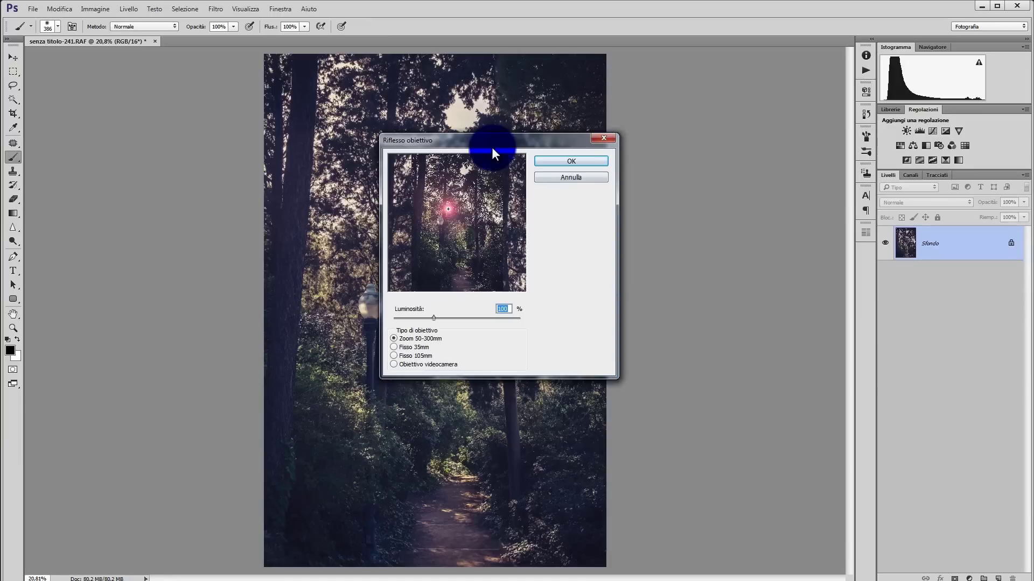
mouse_move(451, 228)
mouse_down()
mouse_move(437, 205)
mouse_move(472, 197)
mouse_up()
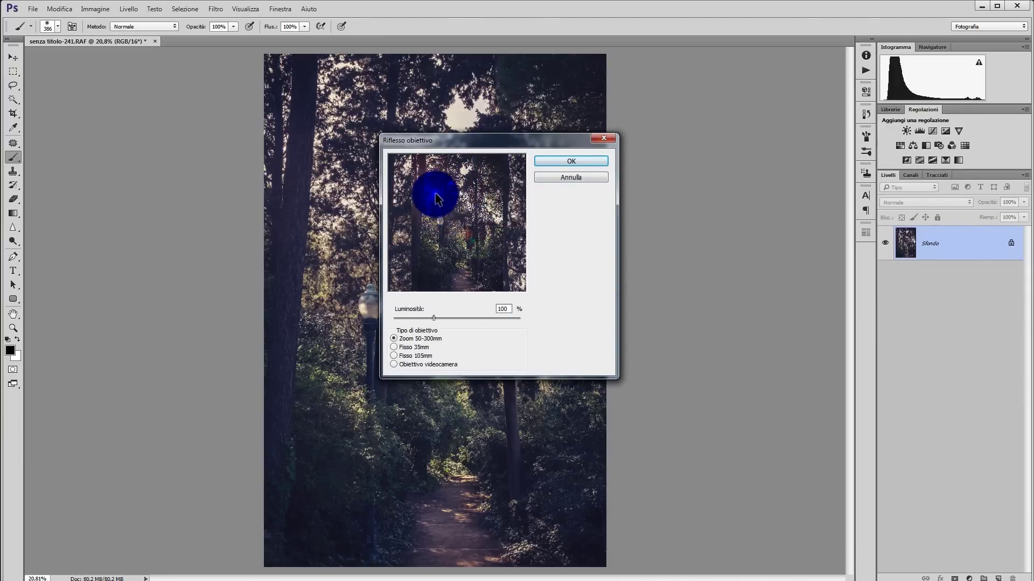
drag(472, 197, 440, 190)
mouse_move(434, 318)
mouse_down()
mouse_move(449, 322)
mouse_move(427, 319)
mouse_up()
drag(438, 181, 444, 187)
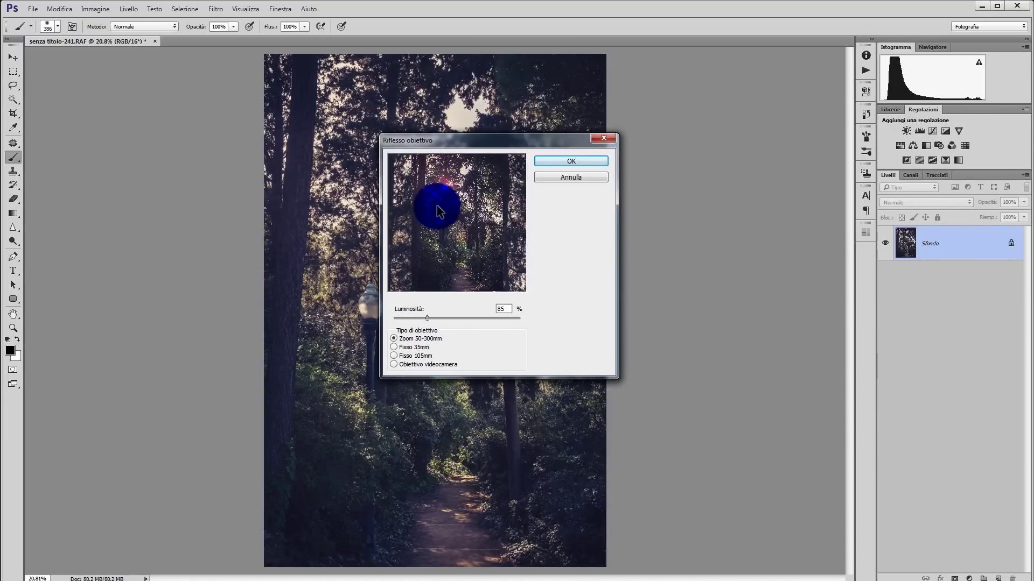
Try Fisso 35mm and 105mm, then apply Zoom 50-300mm at brightness 119.
click(424, 346)
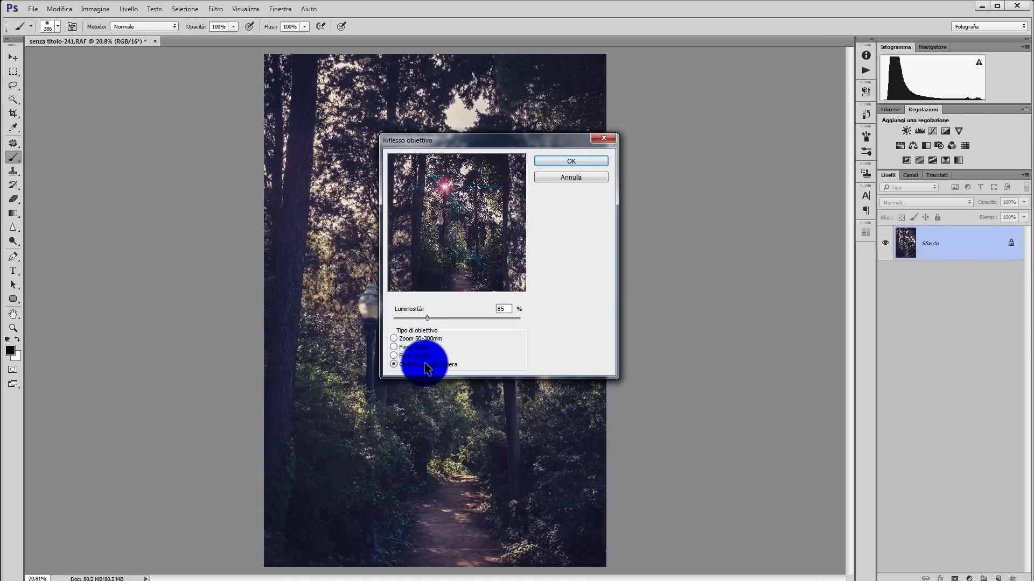
click(423, 355)
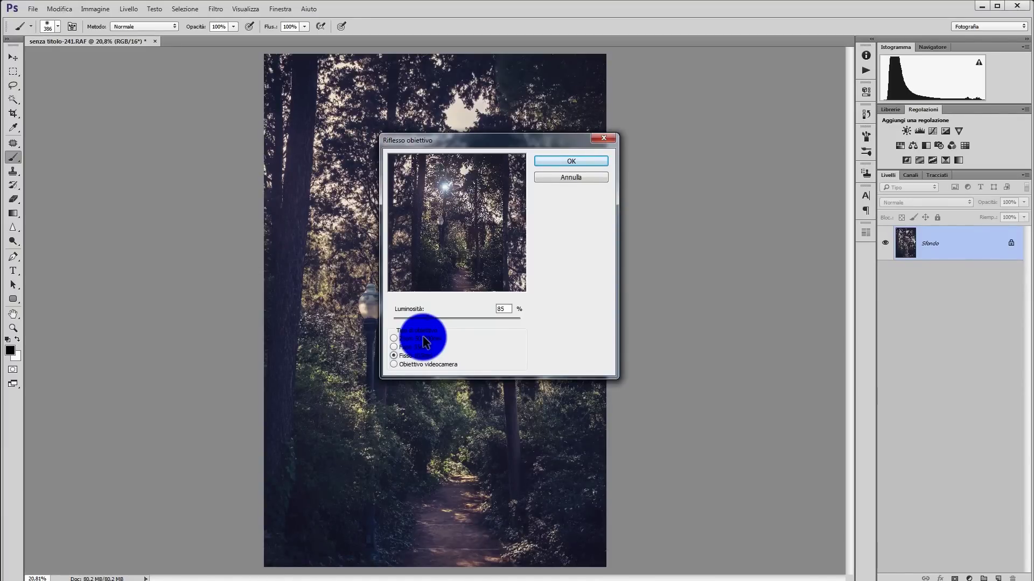
click(422, 339)
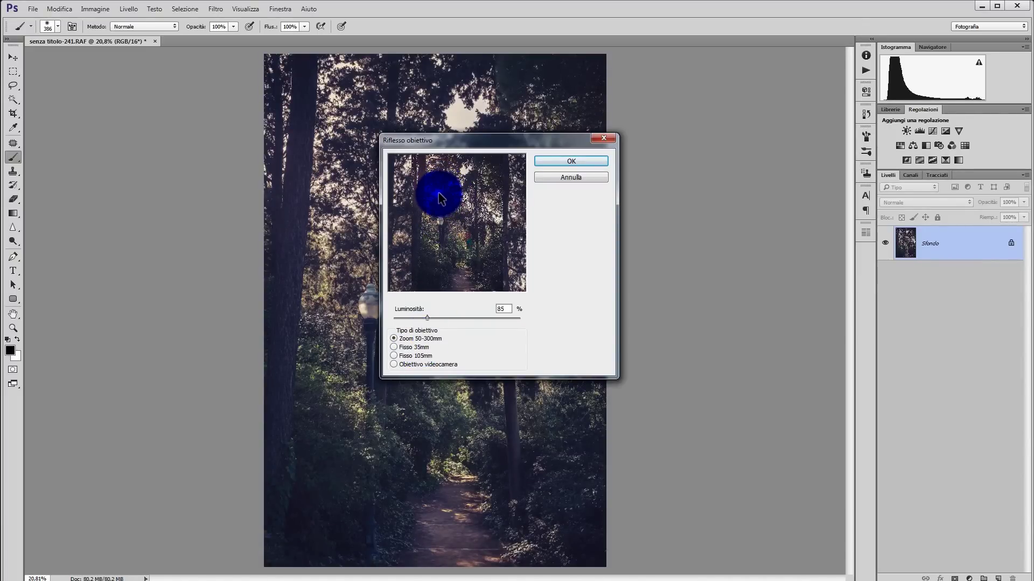
mouse_move(452, 141)
mouse_down()
mouse_move(615, 137)
mouse_move(520, 137)
mouse_up()
drag(472, 313, 494, 330)
click(604, 156)
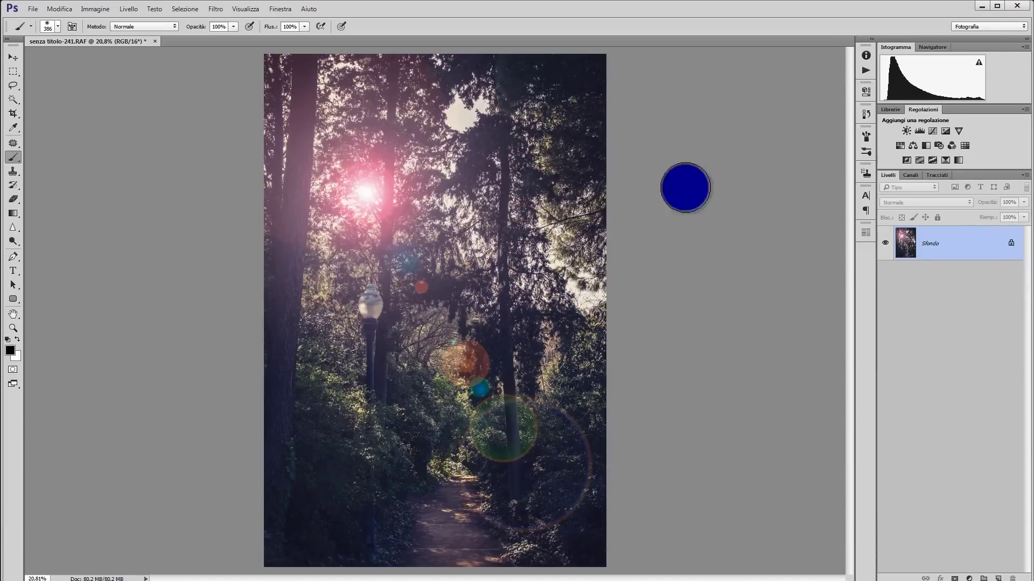
Undo the lens flare and add a new empty layer named 'Flare' above the photo.
key(ctrl+z)
key(alt)
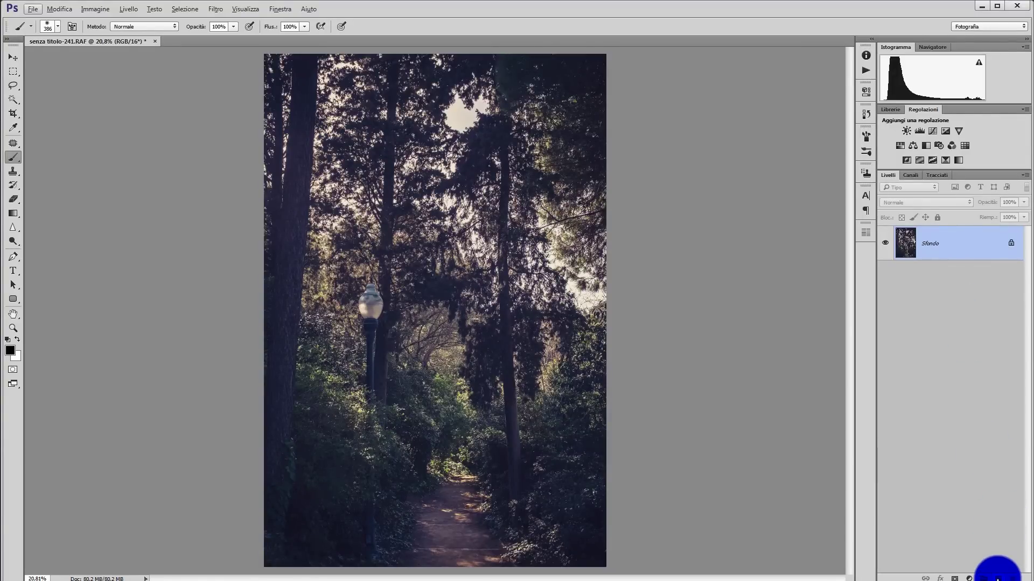
click(998, 578)
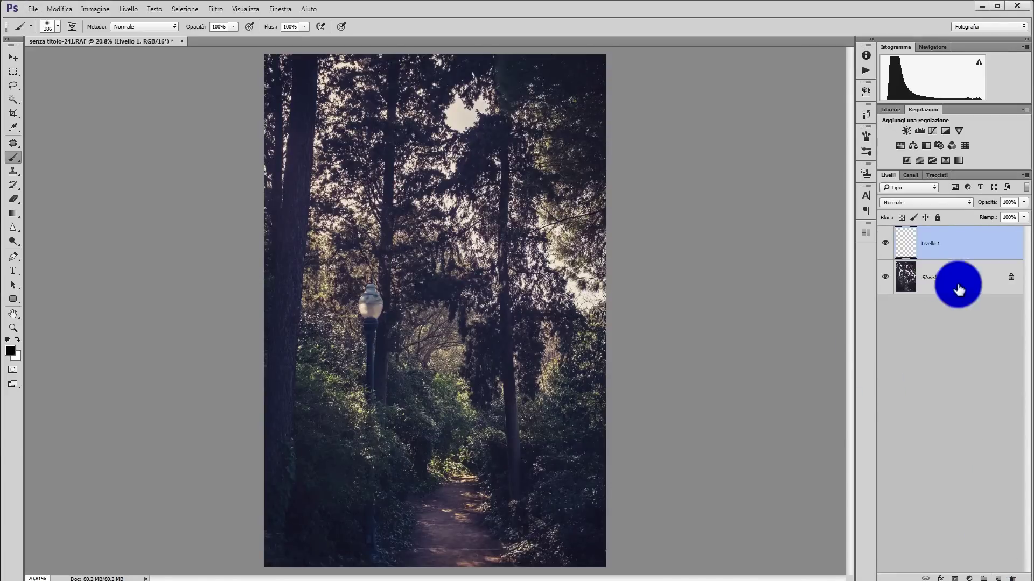
double_click(934, 240)
text(Flare)
key(Return)
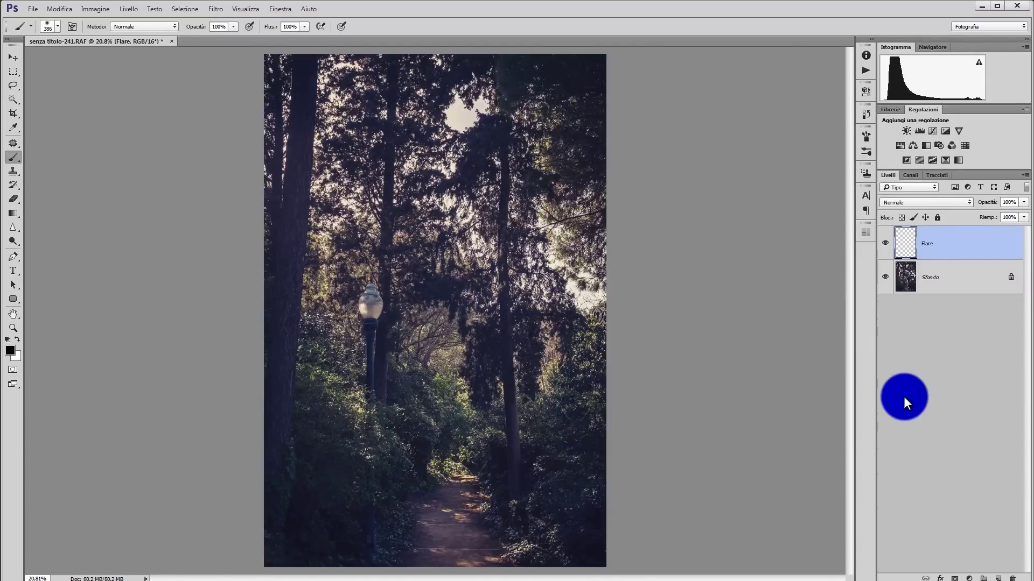
Fill the Flare layer with black, checking the Edit > Fill contents options.
key(alt+BackSpace)
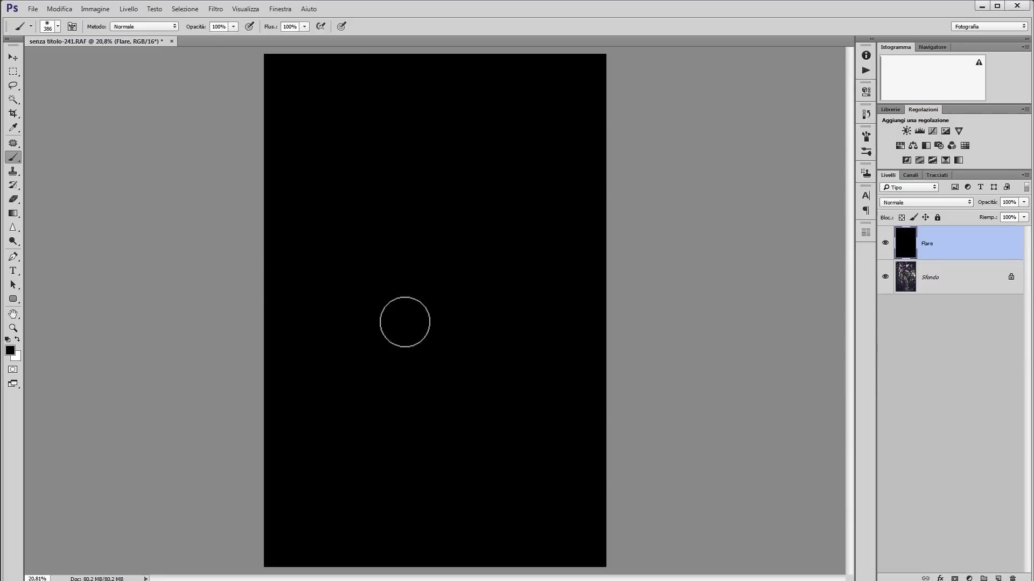
click(63, 9)
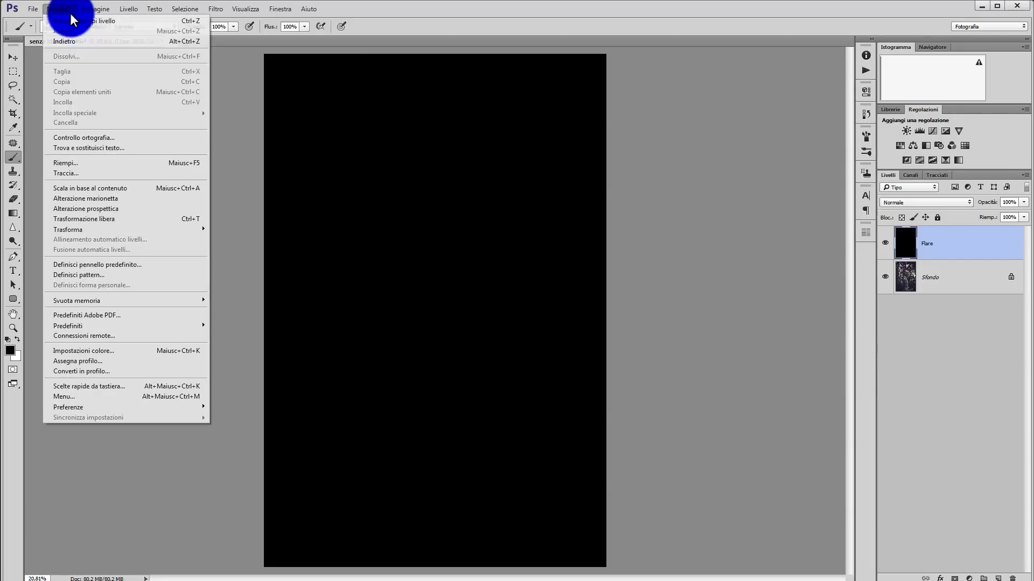
click(82, 163)
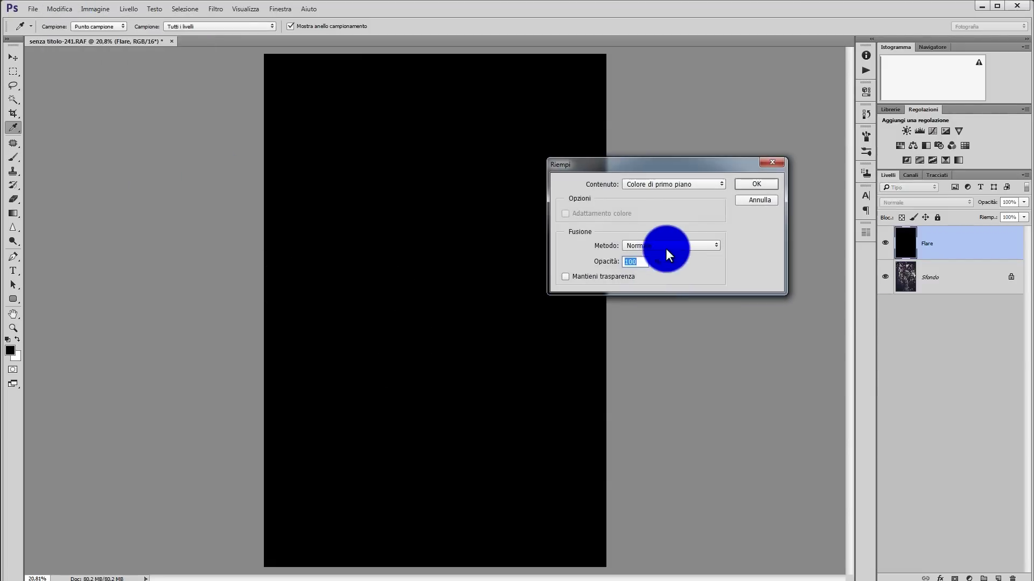
click(668, 191)
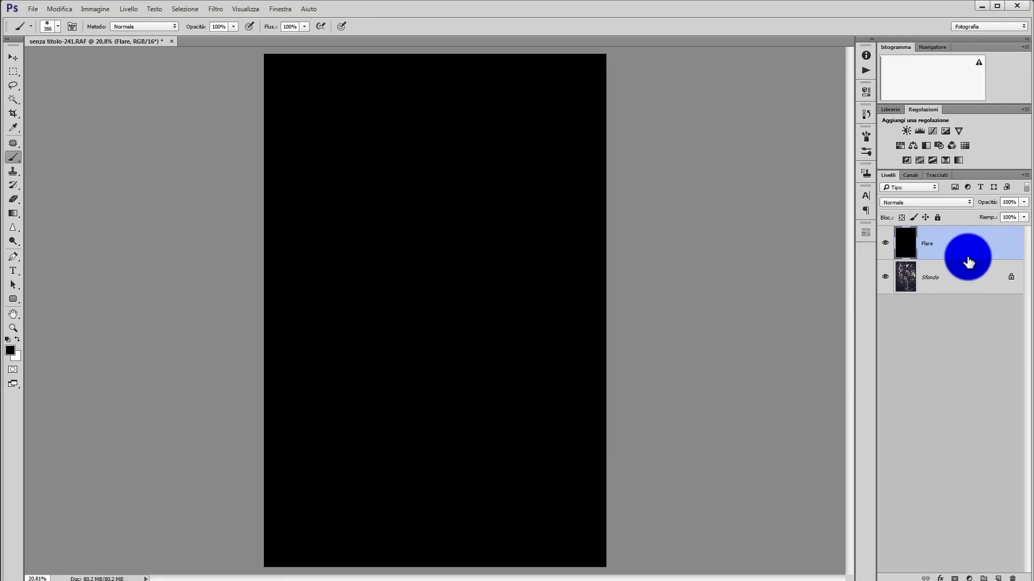
click(216, 9)
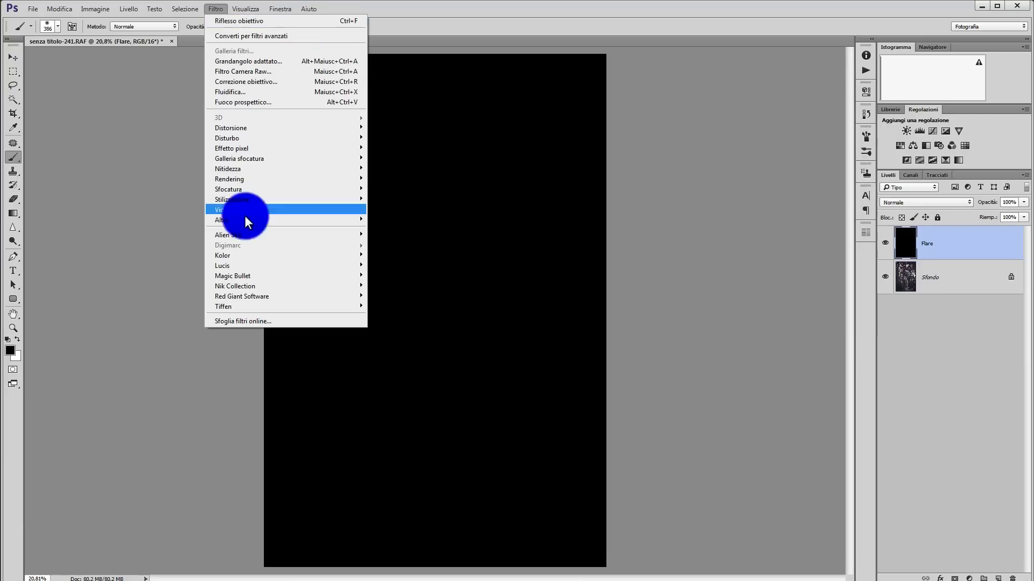
Render the lens flare on the black Flare layer and set its blend mode to Scolora.
click(103, 235)
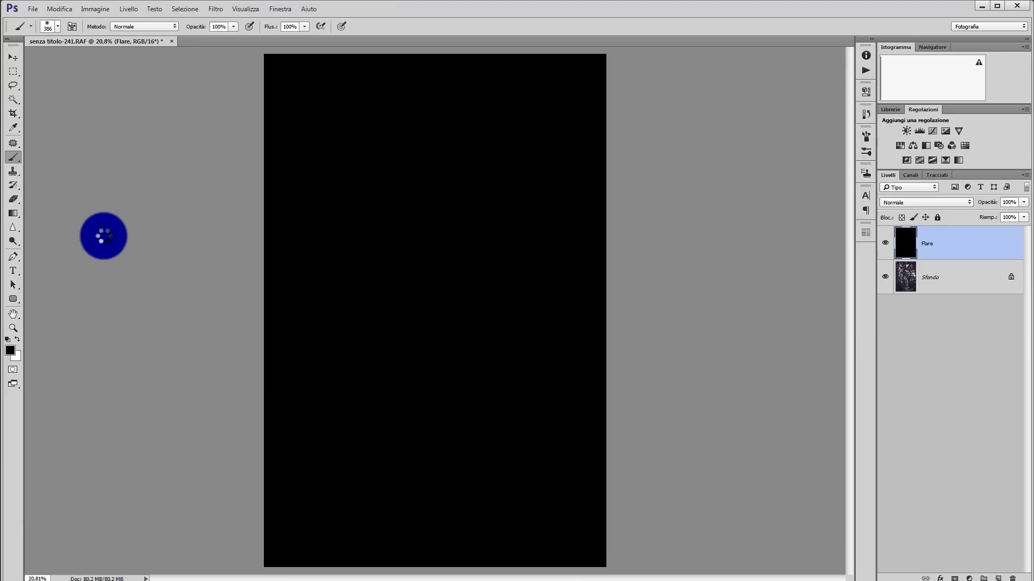
key(ctrl+f)
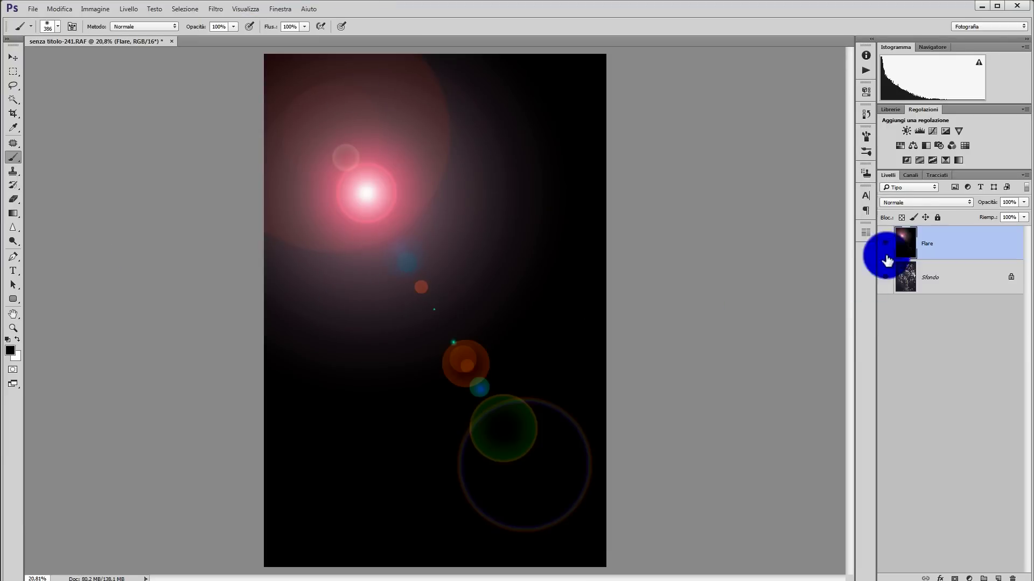
click(918, 204)
click(900, 277)
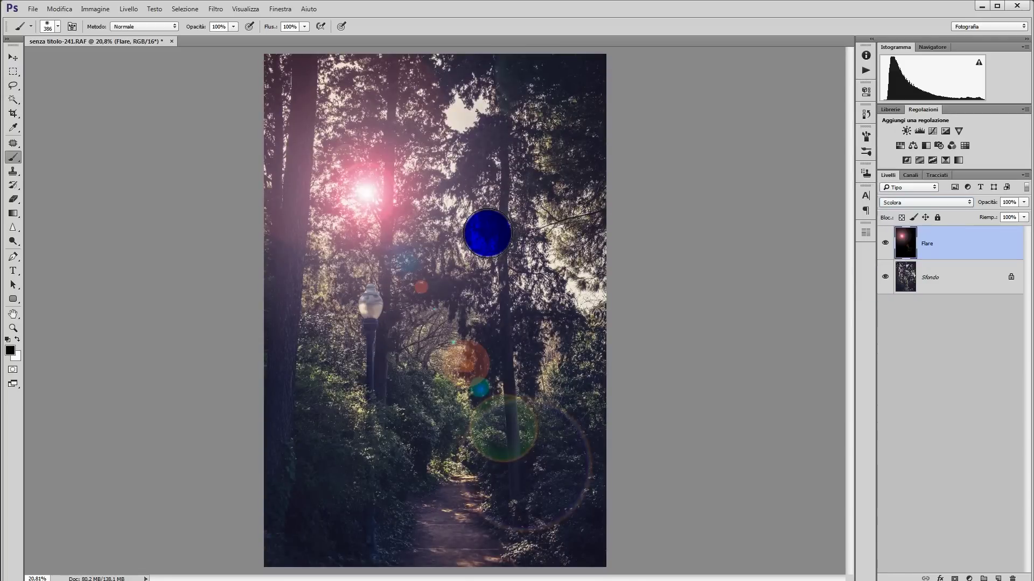
Nudge the flare's position with the Move tool and add a Hue/Saturation adjustment layer.
click(12, 70)
drag(522, 304, 525, 315)
drag(529, 353, 526, 339)
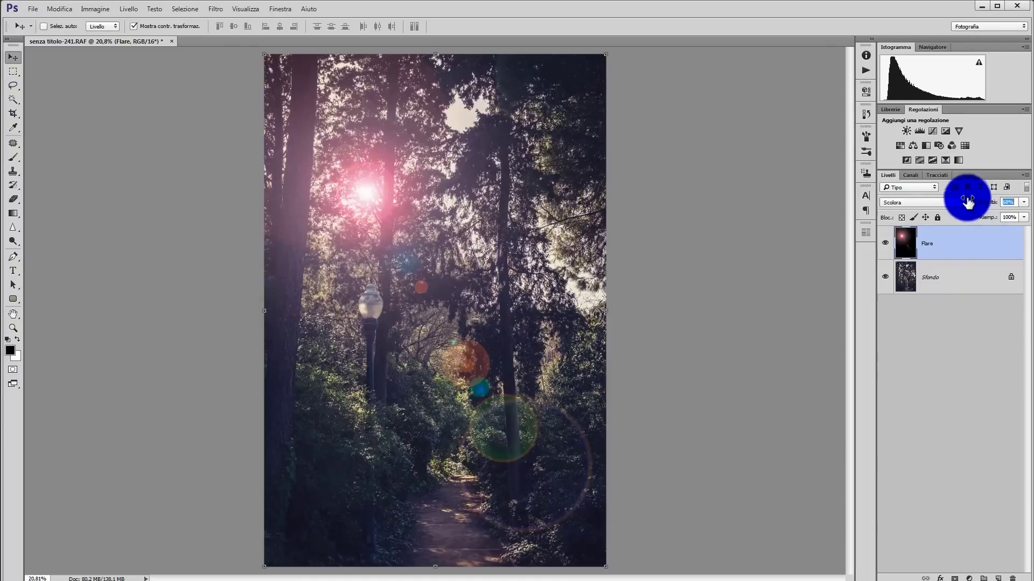
click(975, 378)
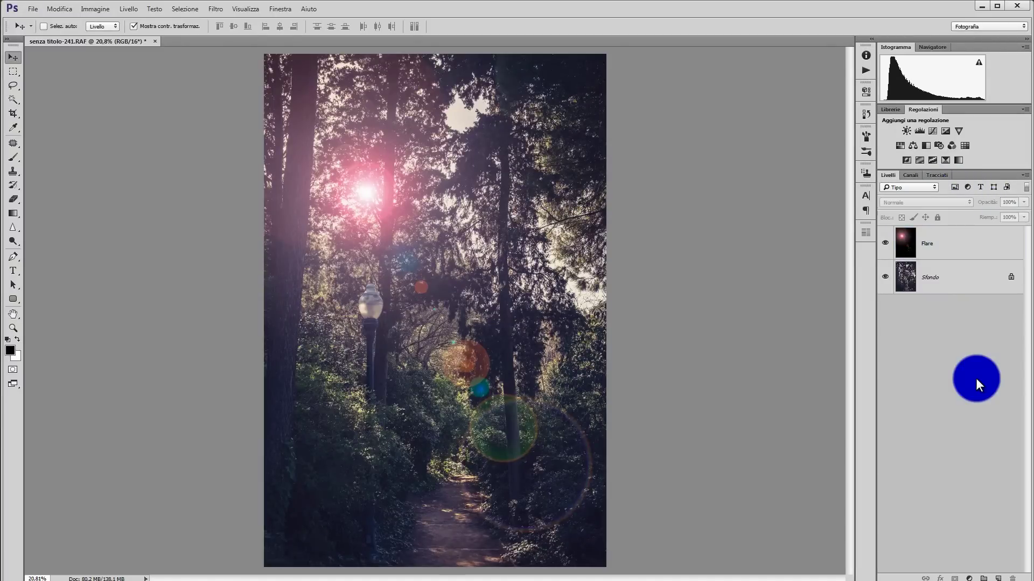
click(899, 147)
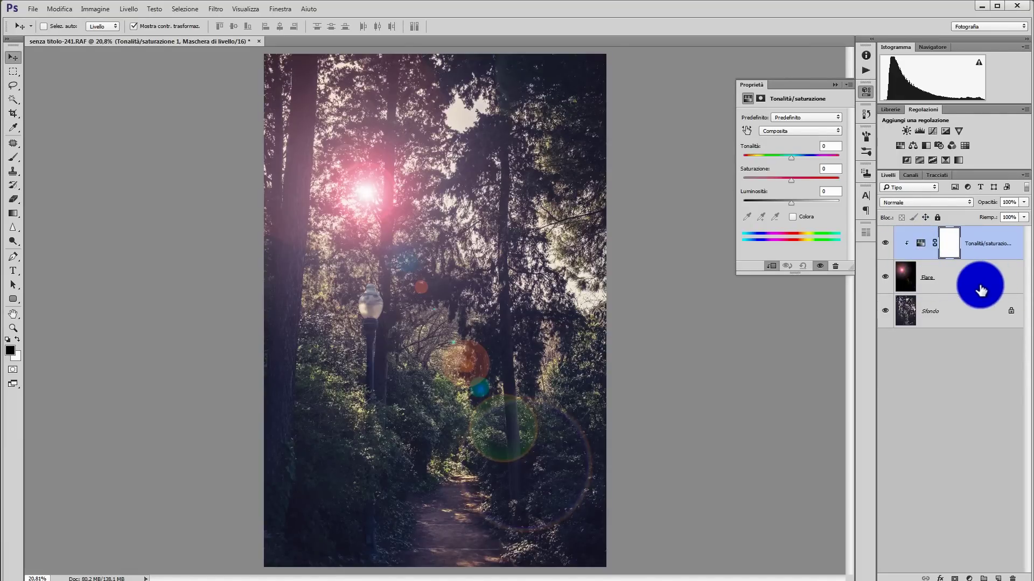
Shift the Hue/Saturation hue value, then close its properties and reselect the layer.
drag(791, 158, 792, 161)
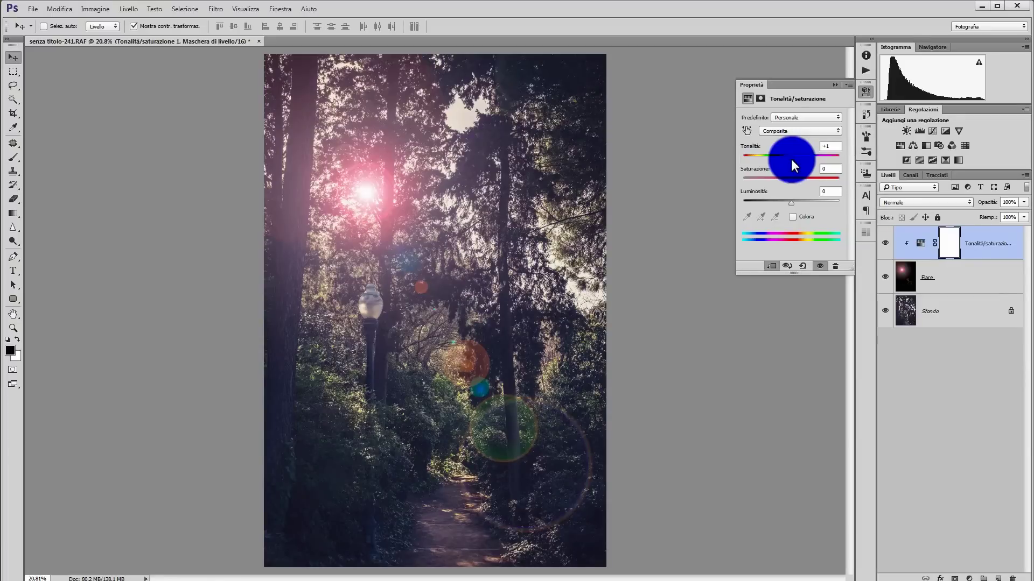
drag(801, 158, 810, 160)
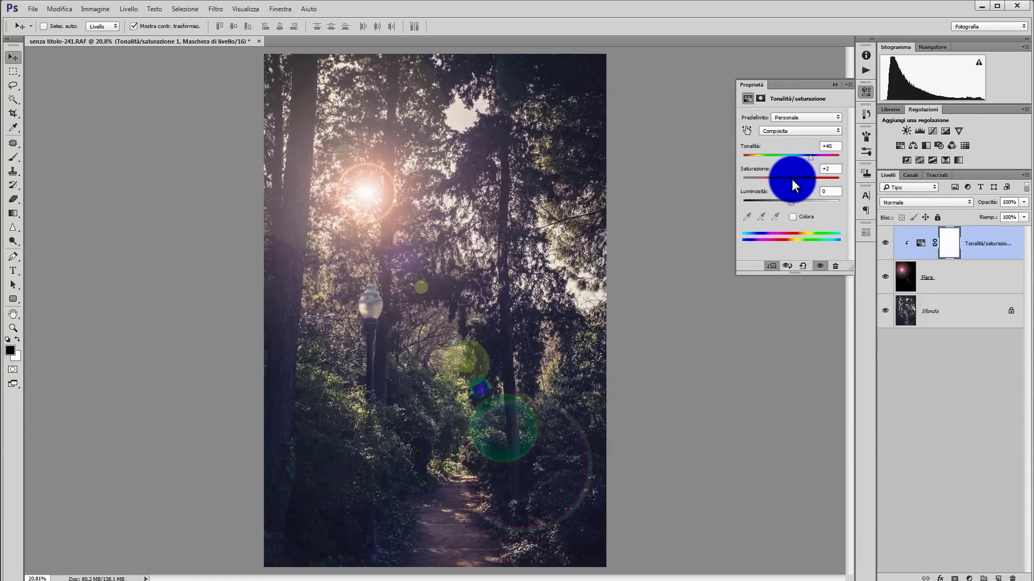
click(931, 245)
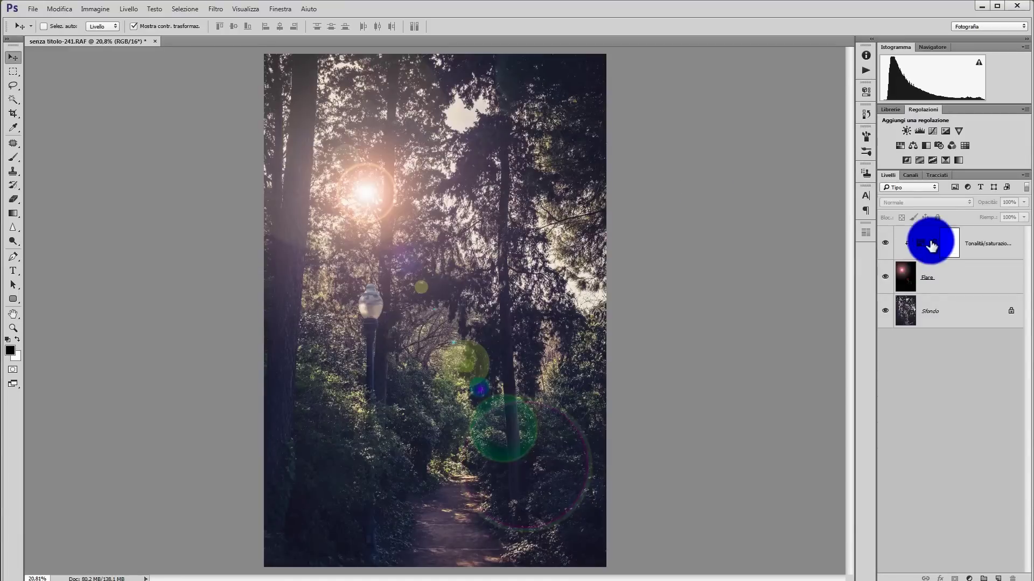
click(984, 240)
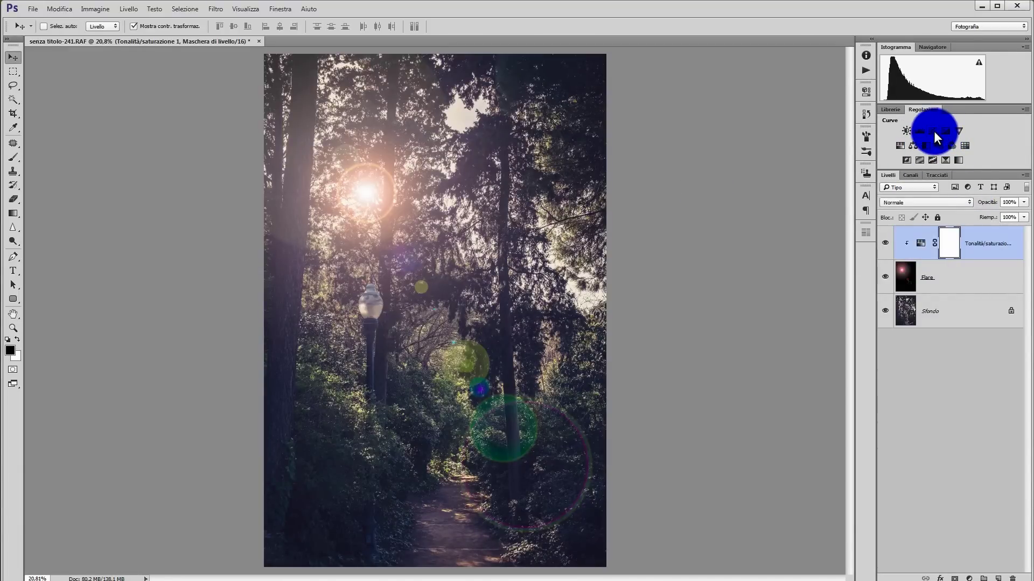
Add a Curves adjustment clipped to the flare with an S-curve deepening shadows and lifting midtones.
click(933, 131)
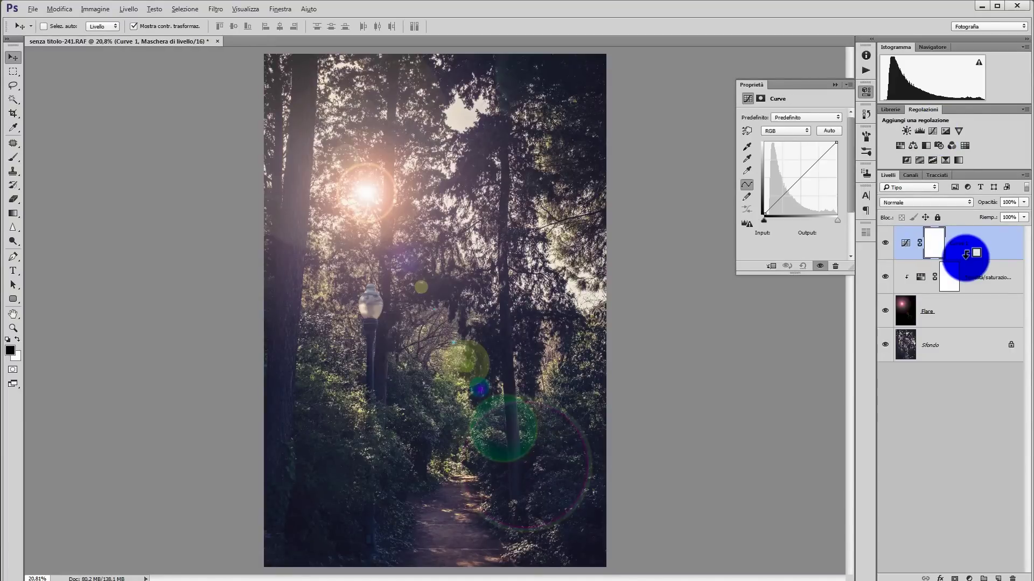
alt+click(966, 256)
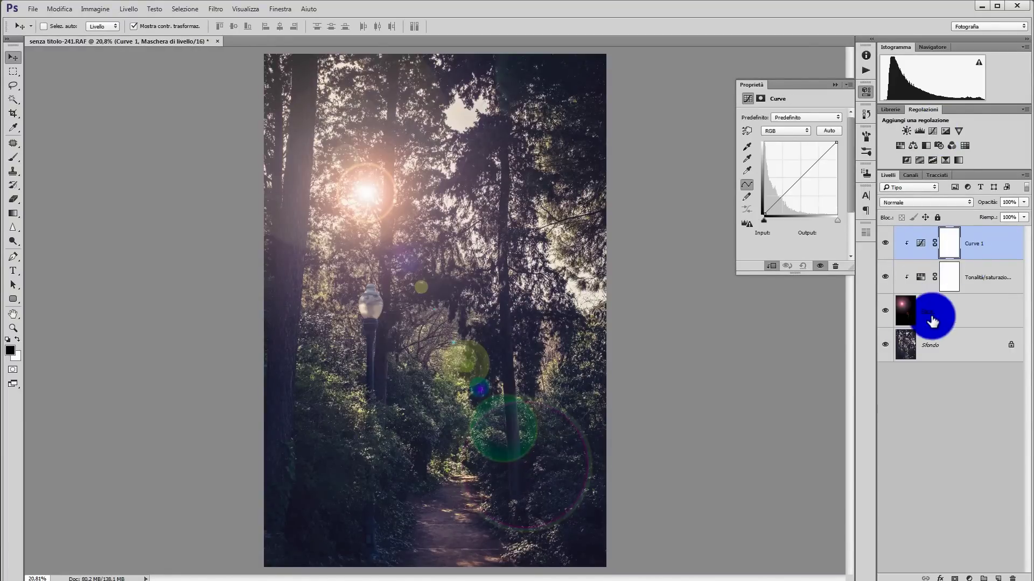
drag(782, 198, 803, 172)
click(804, 172)
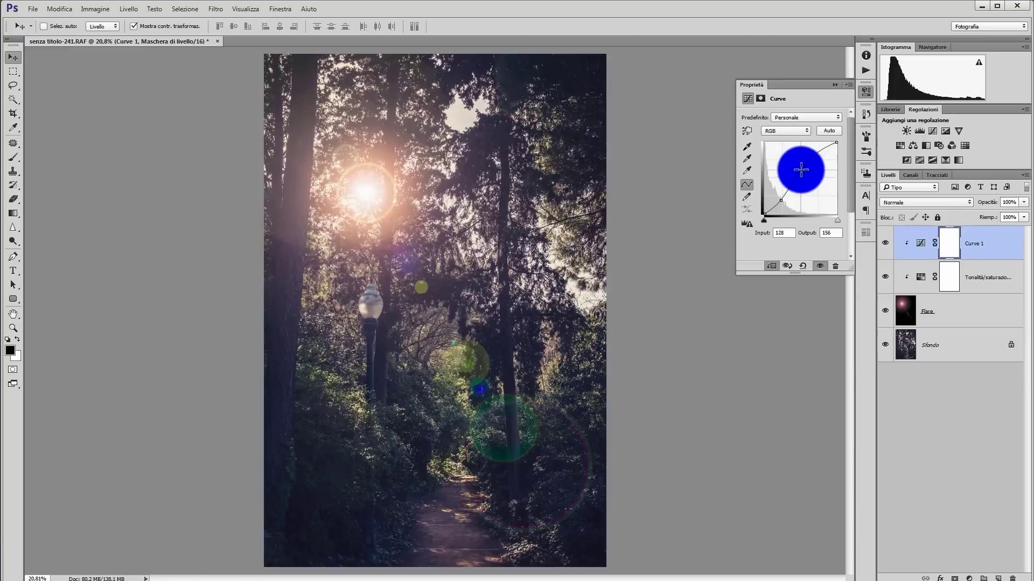
Toggle the Curves and Hue/Saturation adjustments to compare, then reselect the Flare layer.
click(918, 380)
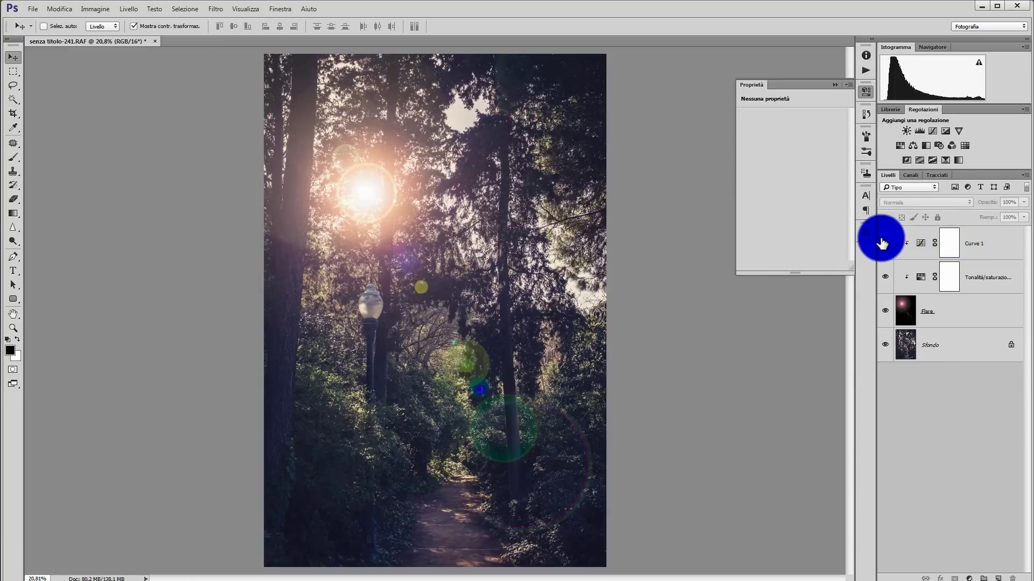
click(883, 244)
click(883, 244)
click(884, 243)
mouse_move(884, 242)
mouse_down()
mouse_move(890, 276)
mouse_move(883, 237)
mouse_up()
click(969, 316)
click(903, 369)
click(863, 91)
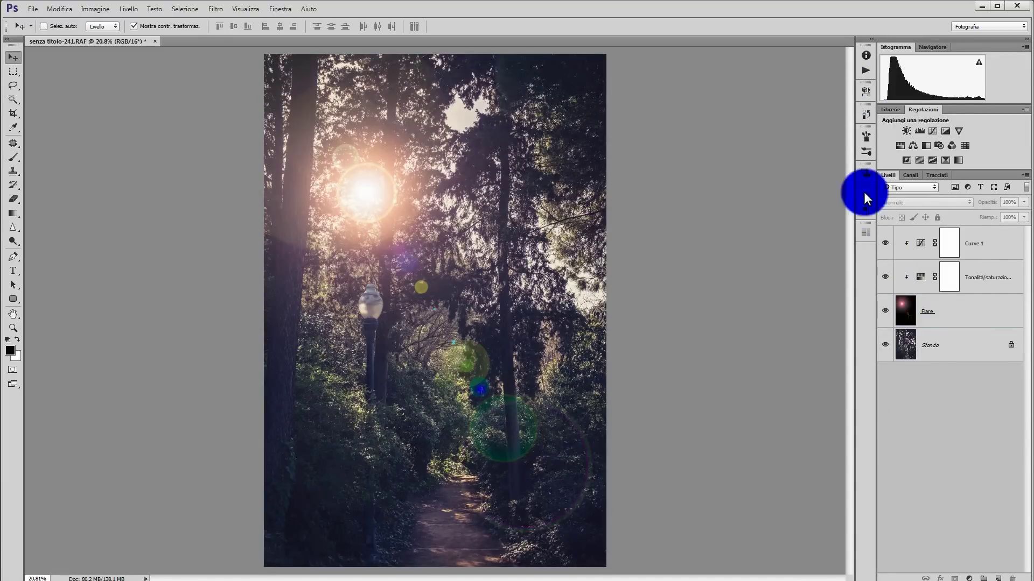
click(953, 306)
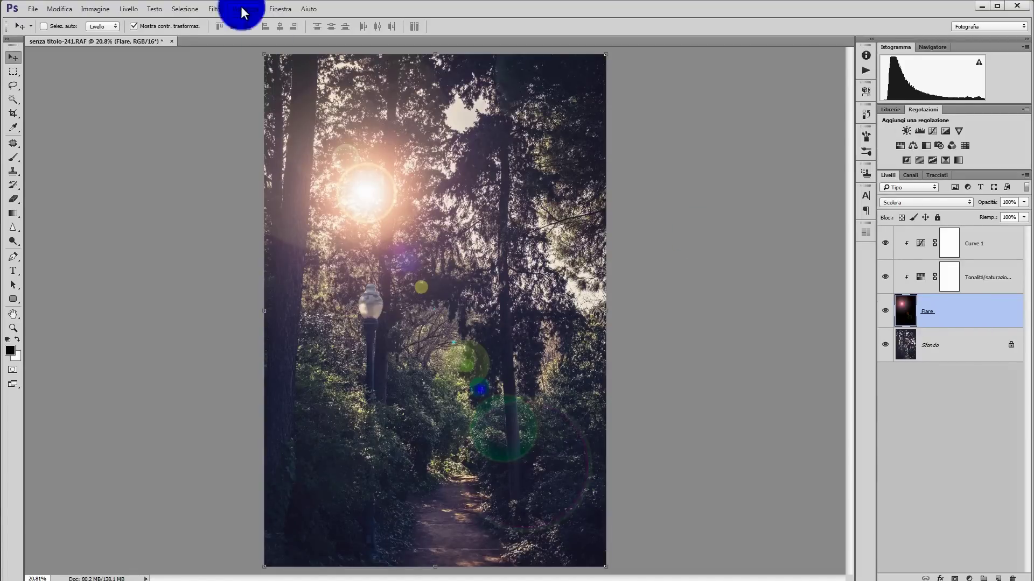
Apply a Gaussian Blur of radius 5,3 pixels to the Flare layer.
click(217, 9)
mouse_move(229, 189)
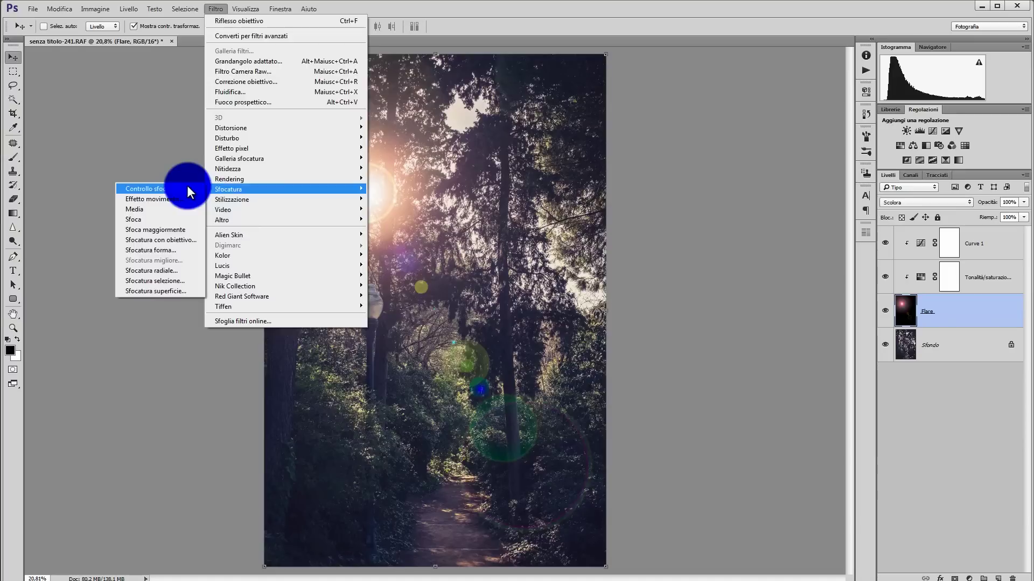
click(186, 186)
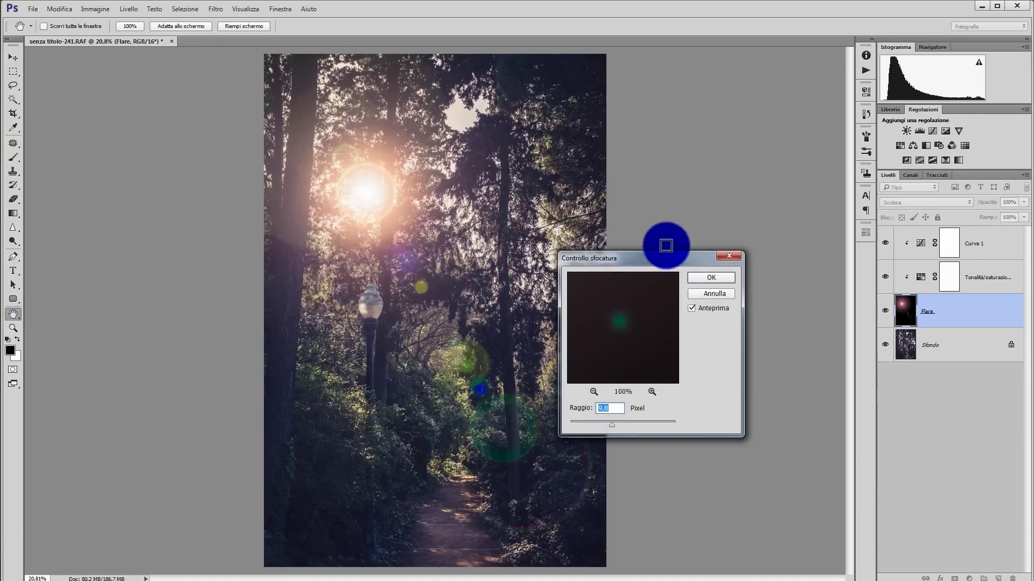
drag(655, 262, 688, 188)
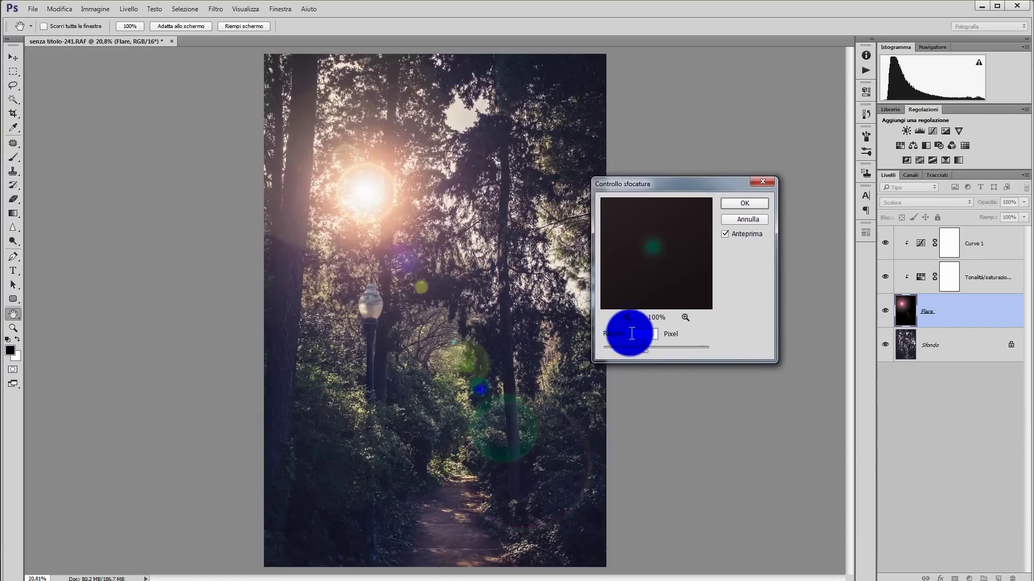
drag(631, 349, 645, 349)
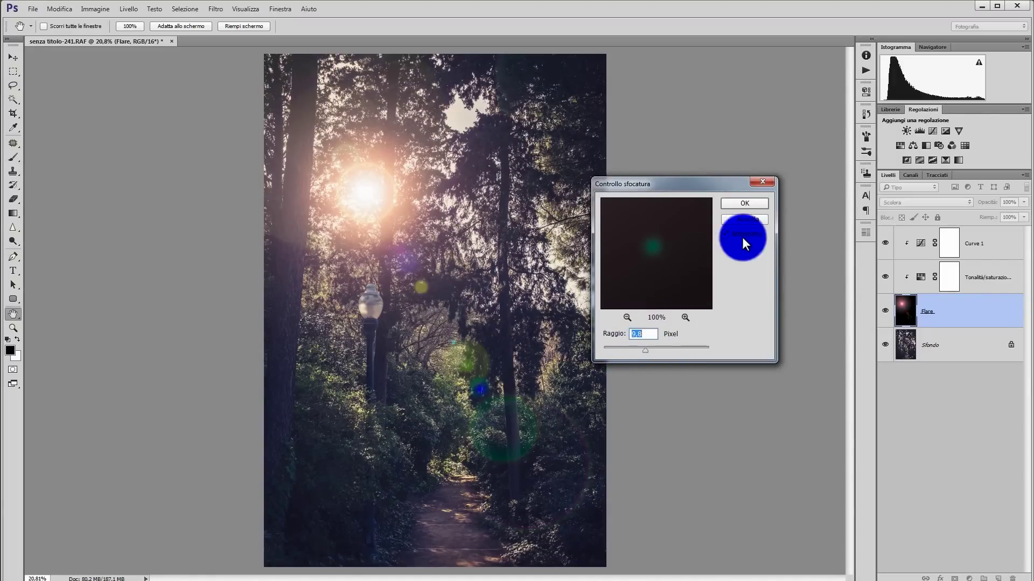
click(745, 204)
key(v)
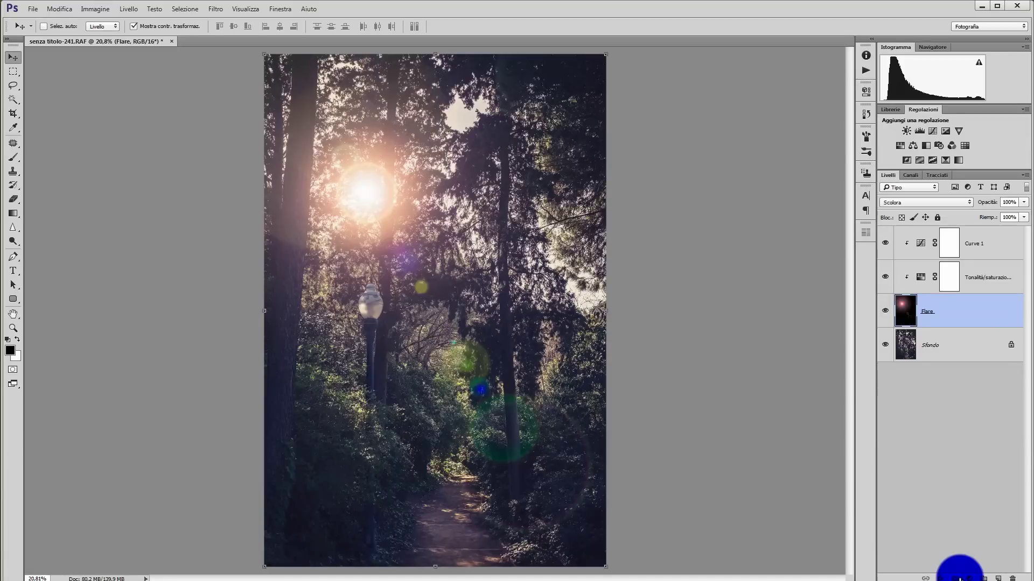
Add a layer mask to Flare and brush out the lower rings and spots near the path.
click(956, 577)
click(13, 156)
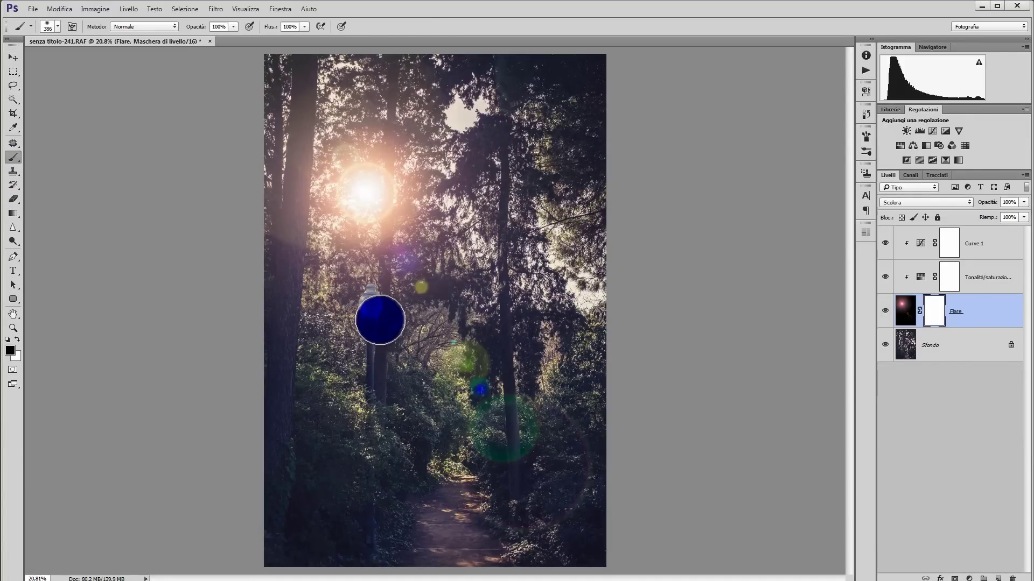
mouse_move(492, 387)
mouse_down()
mouse_move(496, 465)
mouse_move(583, 385)
mouse_up()
click(934, 317)
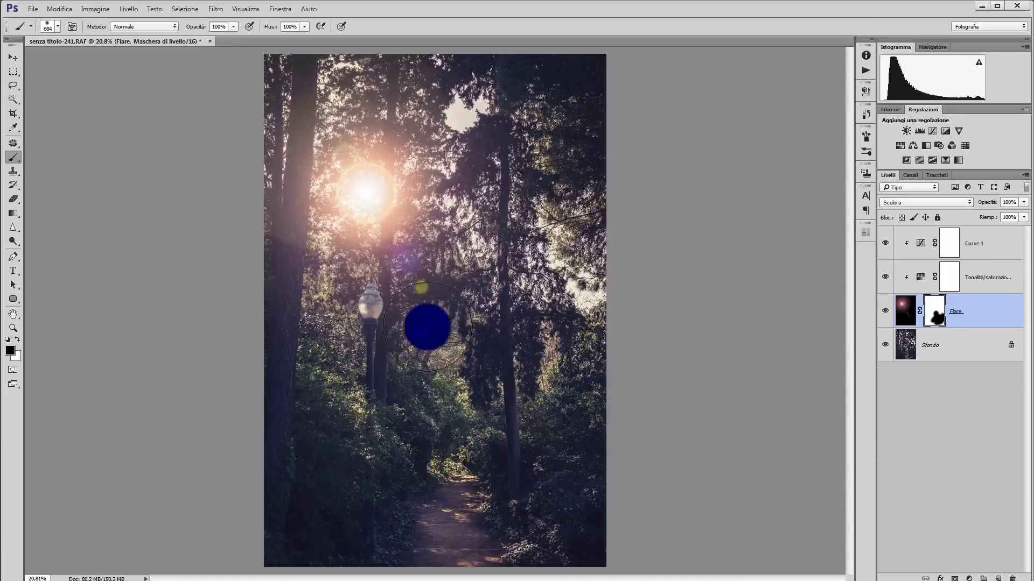
drag(427, 323, 413, 272)
key(bracketleft)
key(bracketleft)
key(bracketleft)
click(957, 494)
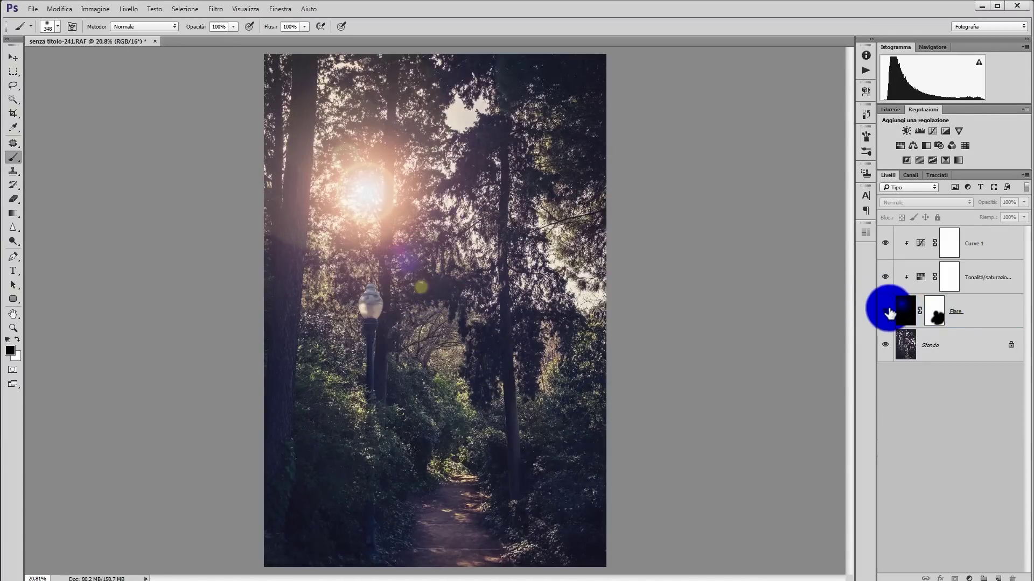
drag(885, 311, 885, 243)
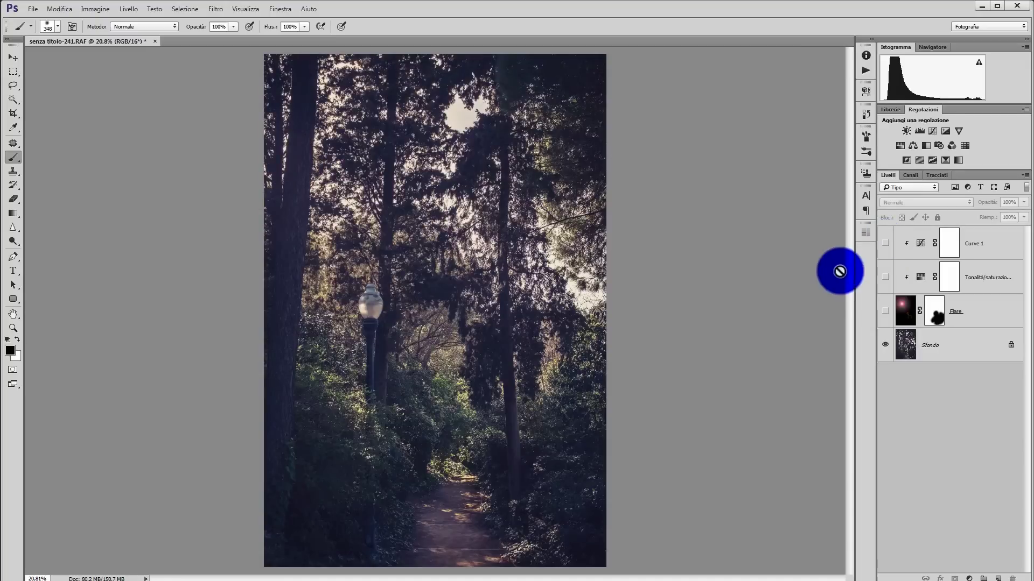
click(885, 311)
Toggle the Tonalità/saturazione adjustment to compare and turn Curves 1 back on.
click(885, 277)
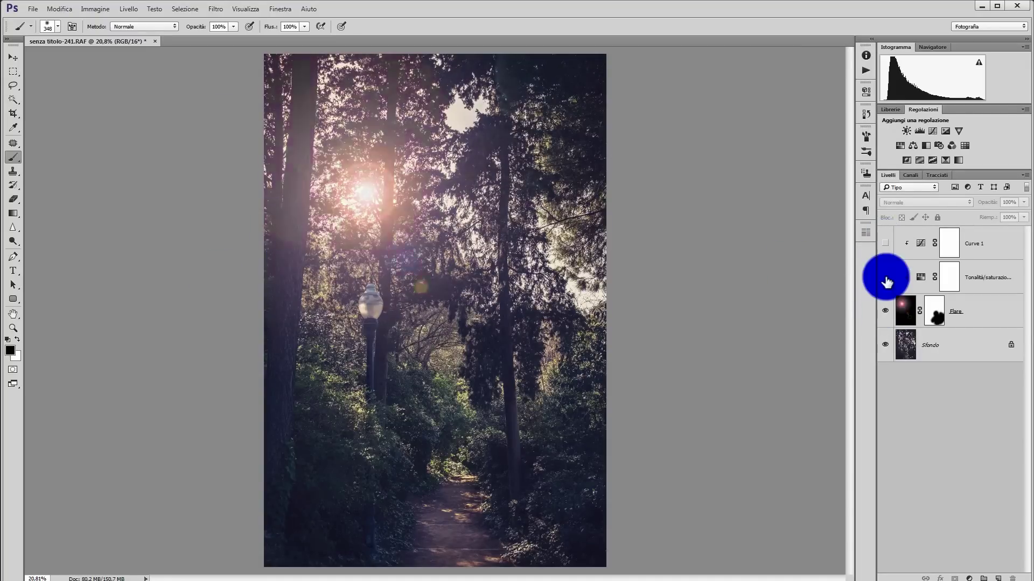
click(885, 277)
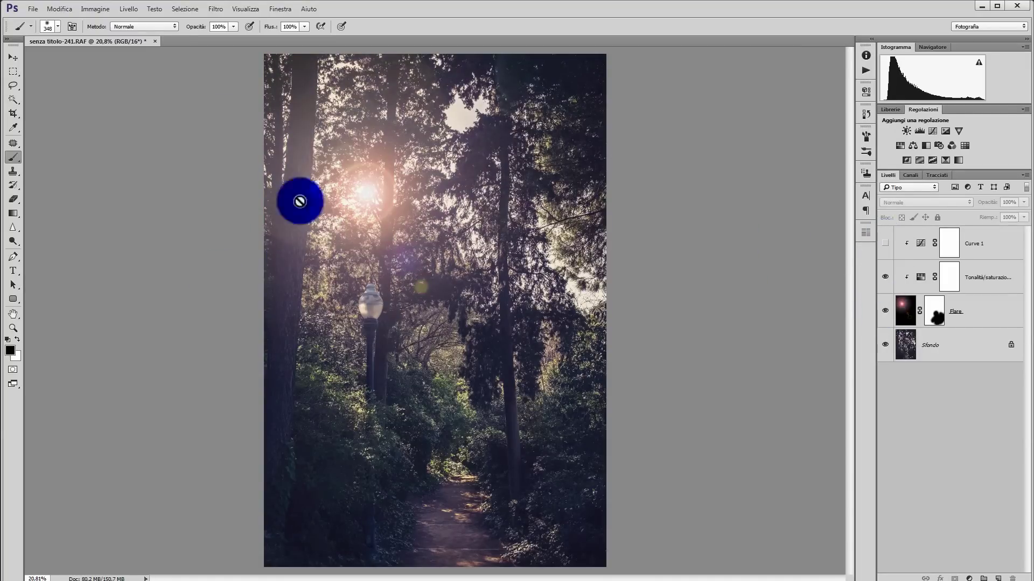
click(885, 243)
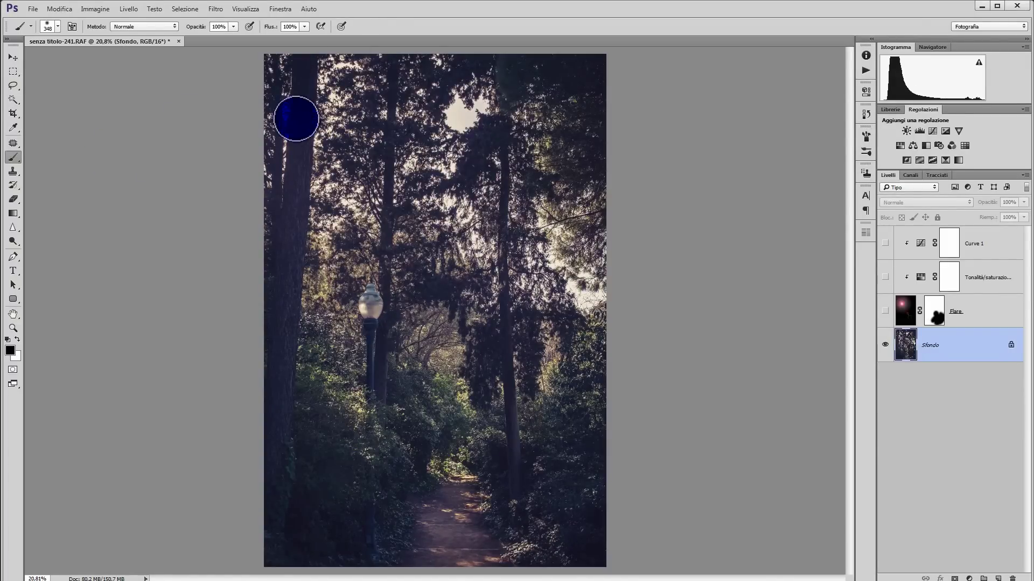
click(212, 7)
mouse_move(243, 296)
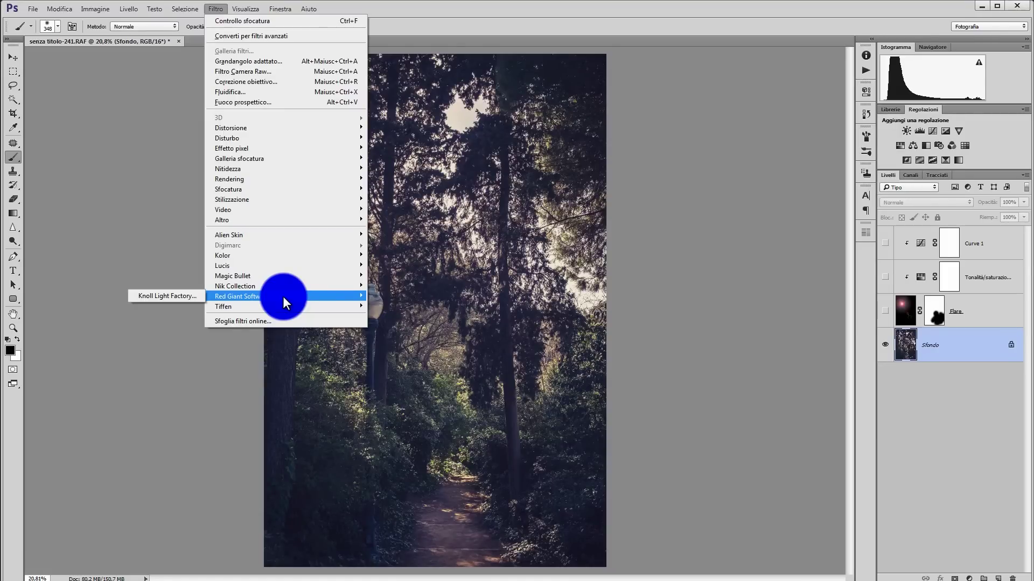
Launch Knoll Light Factory and preview the Tunnel, stargate and On with the Show presets.
click(199, 295)
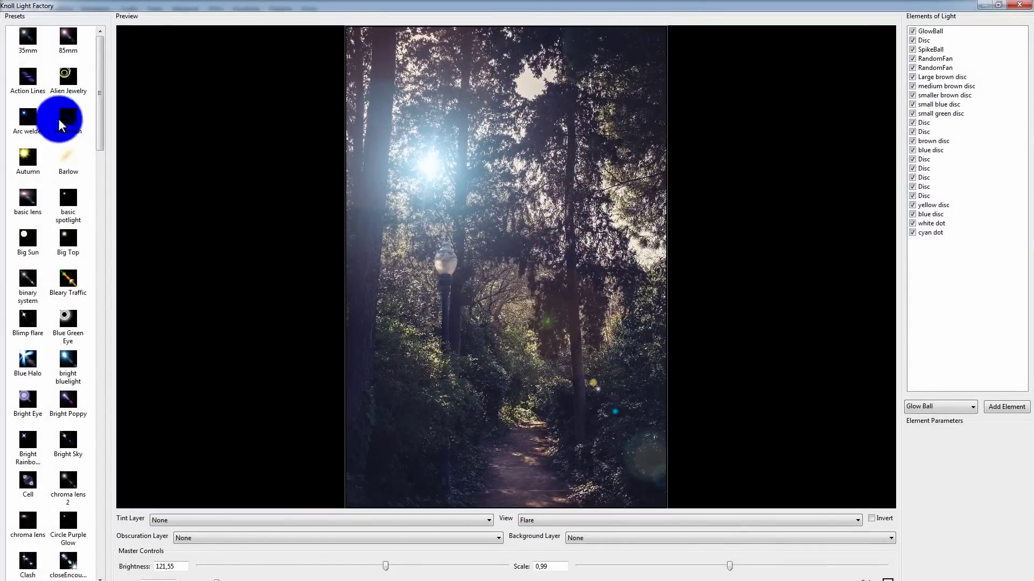
drag(100, 91, 97, 517)
click(68, 437)
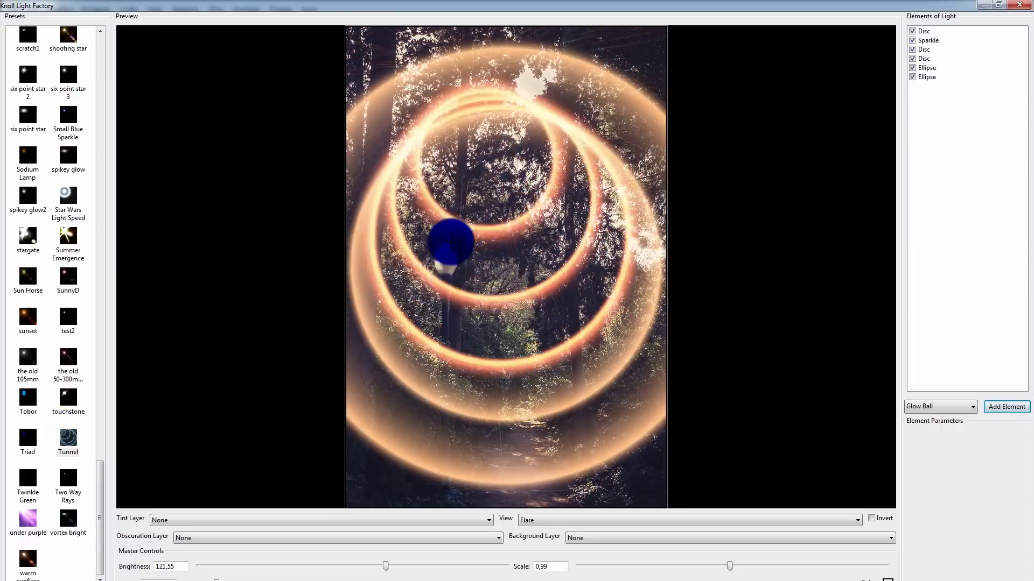
click(26, 239)
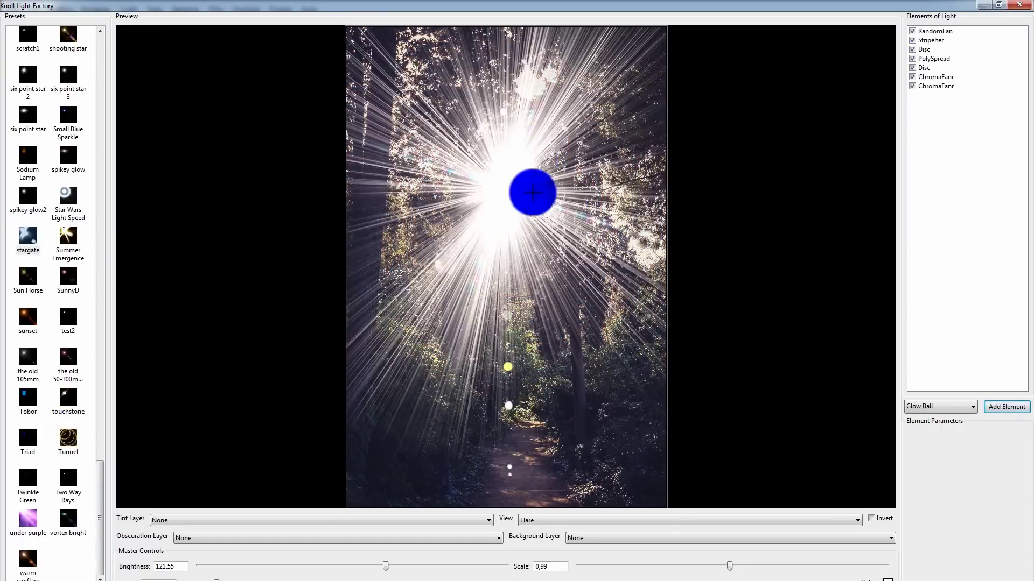
scroll(27, 215, up, 10)
click(27, 232)
drag(129, 235, 581, 370)
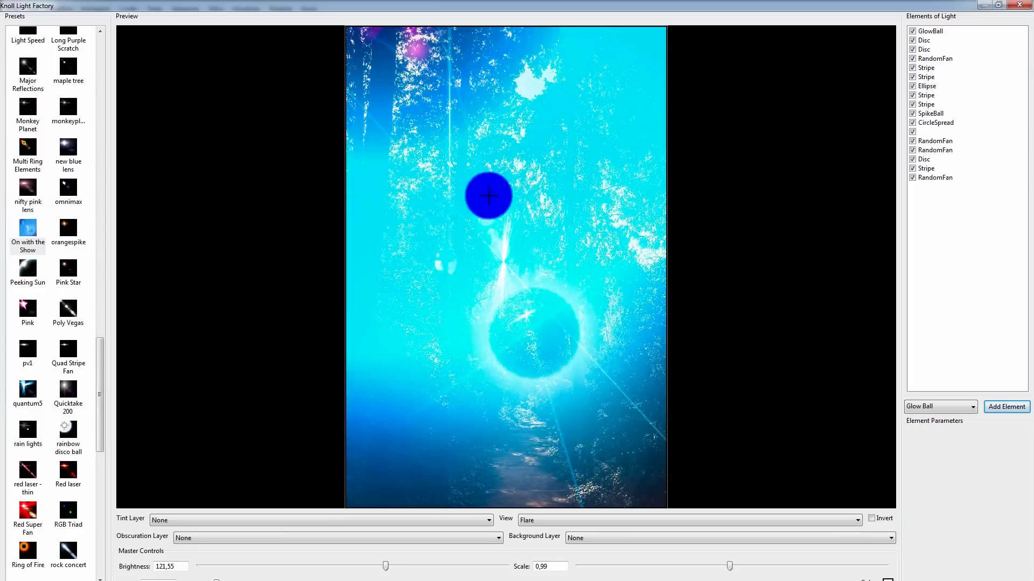
Resize the editor window, load Peeking Sun, then delete its light elements.
click(541, 366)
double_click(488, 8)
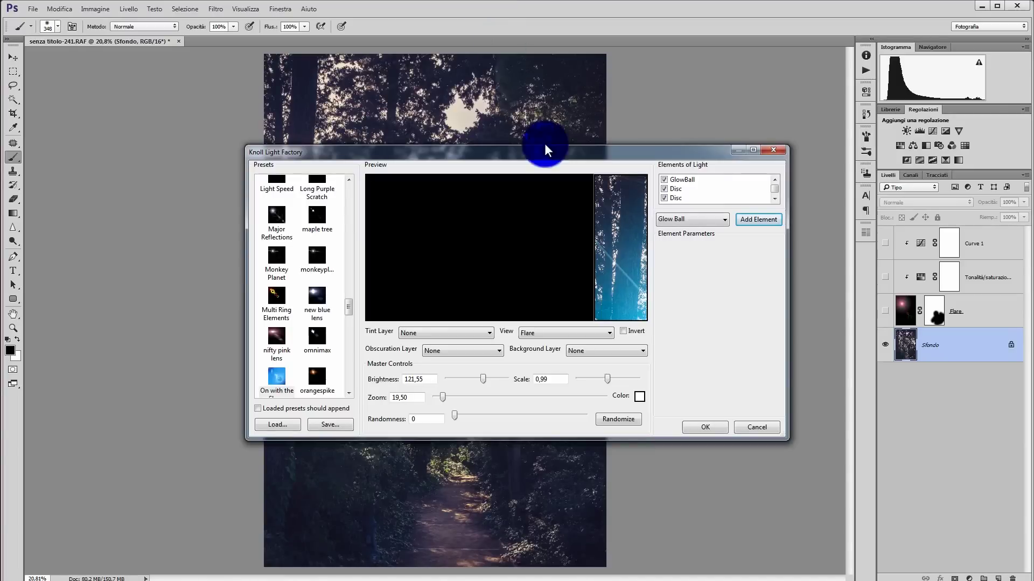
drag(581, 154, 337, 17)
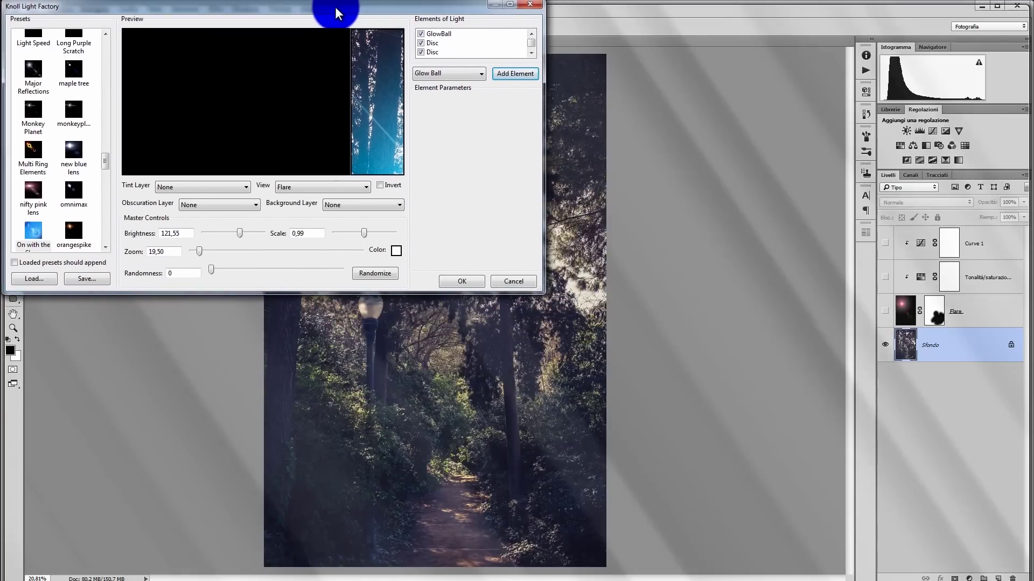
drag(544, 302, 1029, 577)
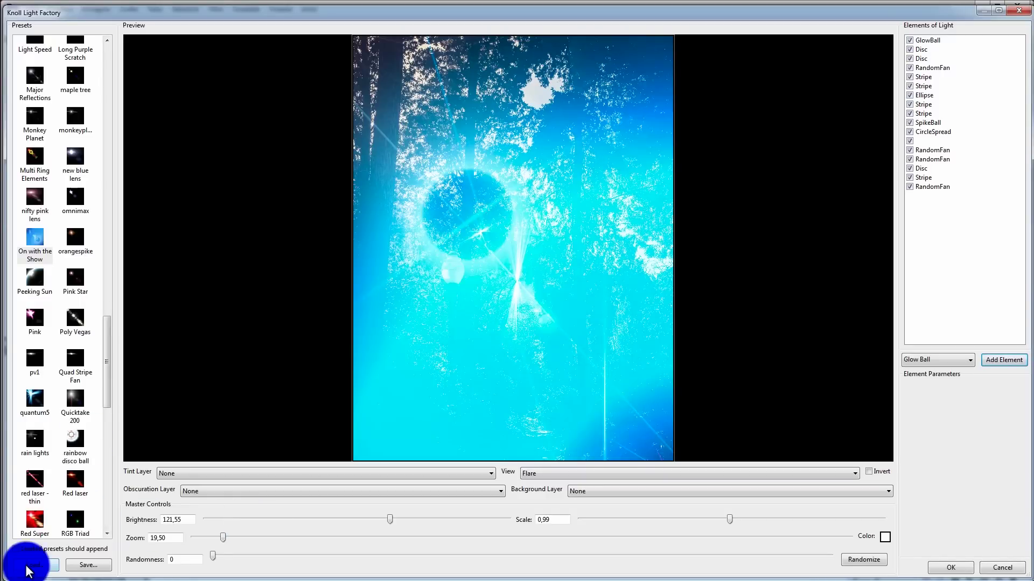
click(34, 278)
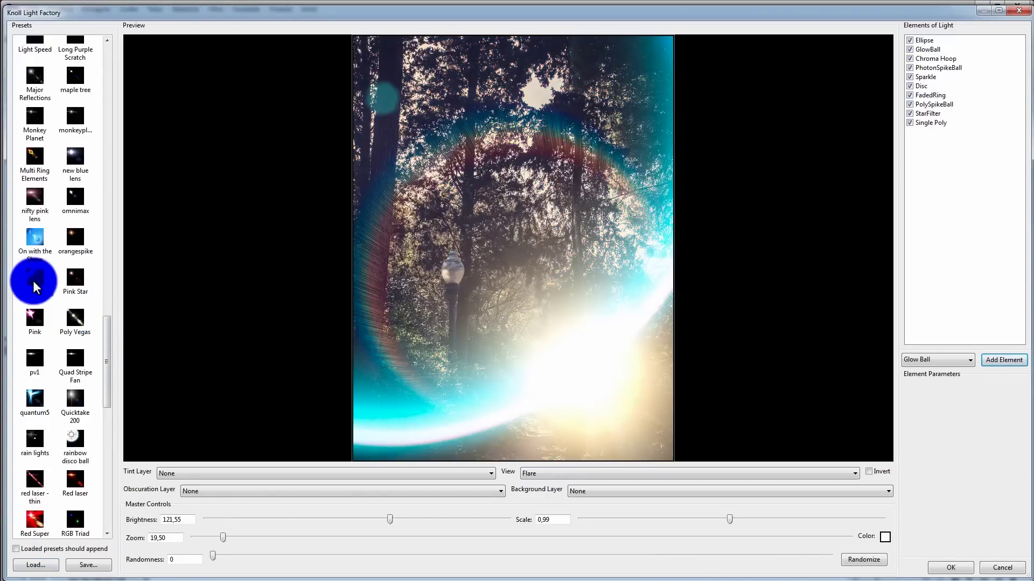
drag(556, 308, 539, 253)
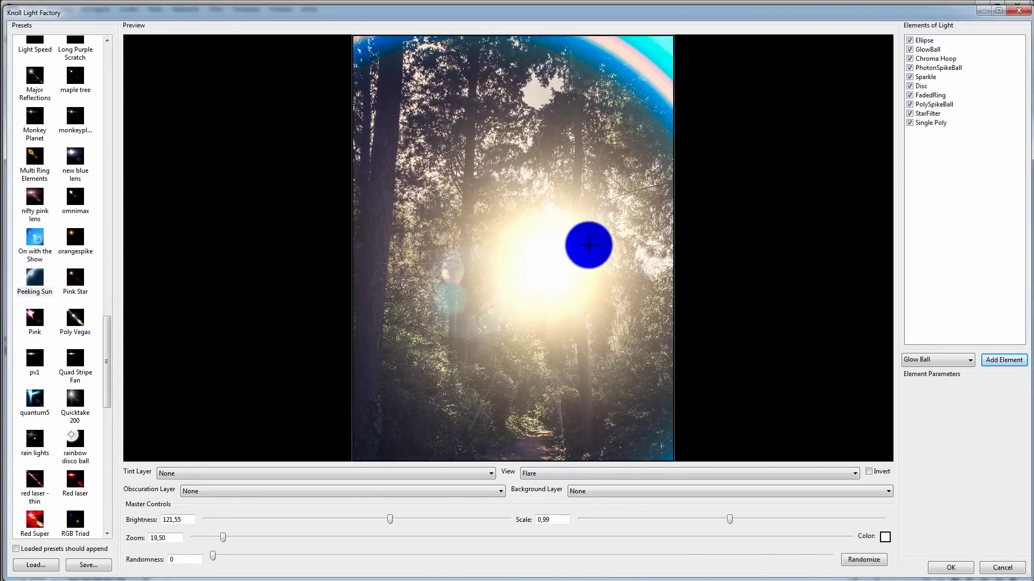
click(924, 41)
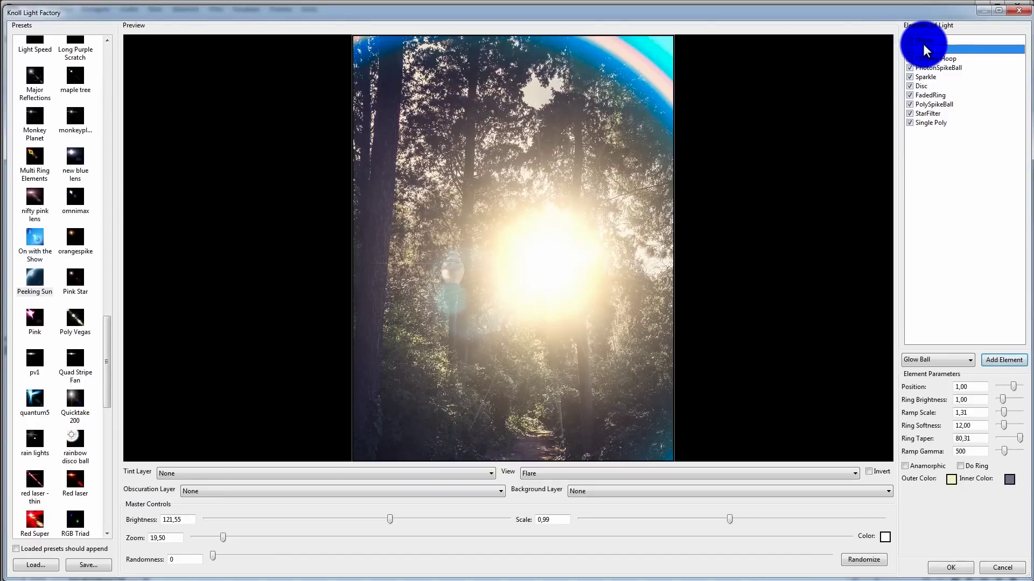
key(Delete)
key(Delete)
key(Delete)
key(Delete)
key(Delete)
key(Delete)
key(Delete)
key(Delete)
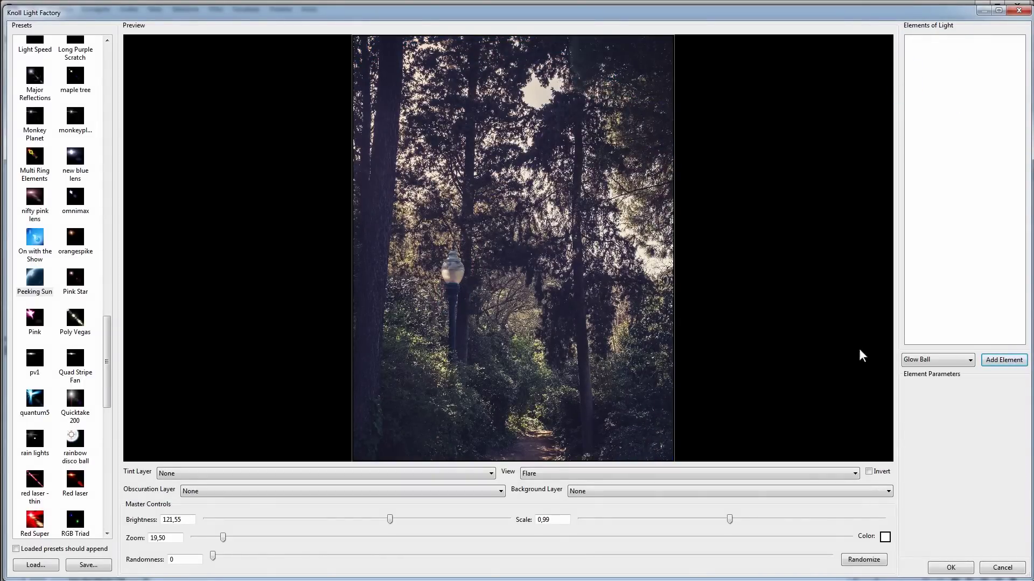
Position the flare near the centre and generate several random flare variations.
click(960, 359)
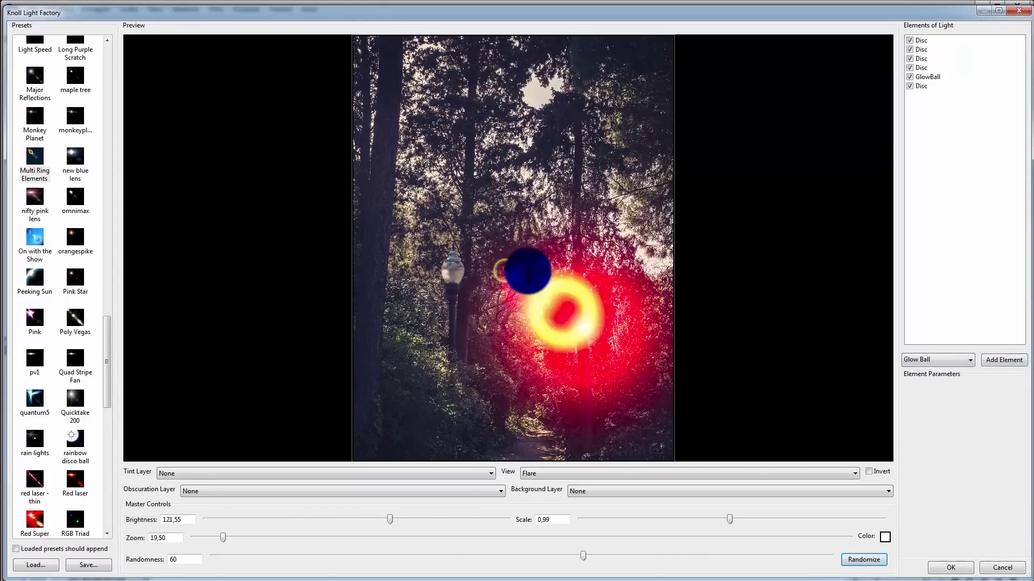
mouse_move(528, 271)
mouse_down()
mouse_move(487, 150)
mouse_move(528, 280)
mouse_move(494, 184)
mouse_move(540, 279)
mouse_move(553, 284)
mouse_up()
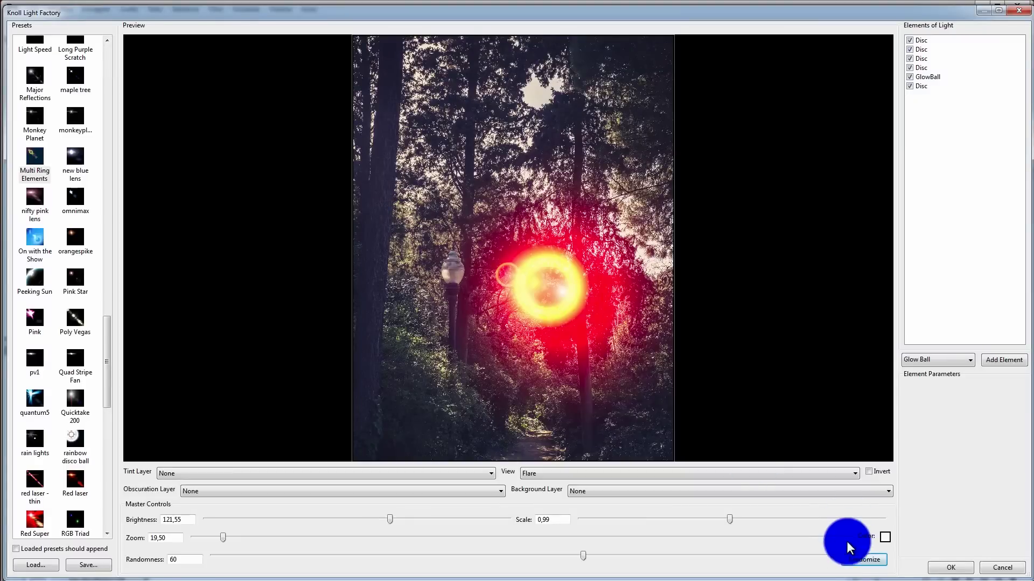
click(856, 560)
click(852, 562)
click(852, 561)
click(852, 561)
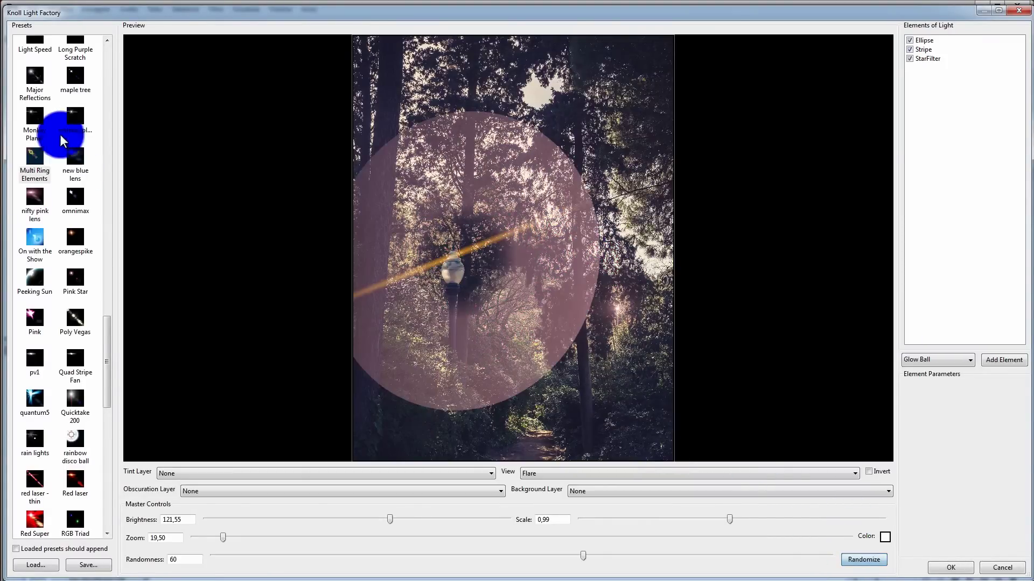
click(861, 563)
click(862, 561)
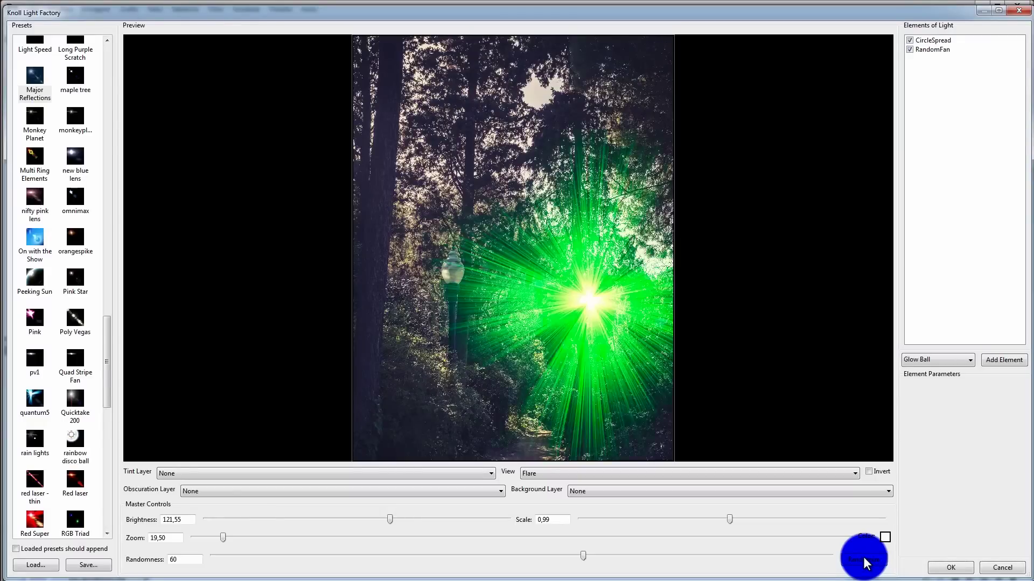
scroll(76, 261, down, 5)
click(76, 263)
Load the Big Sun preset, move it, and adjust its brightness and scale.
scroll(60, 231, up, 5)
scroll(60, 231, up, 5)
scroll(60, 232, up, 5)
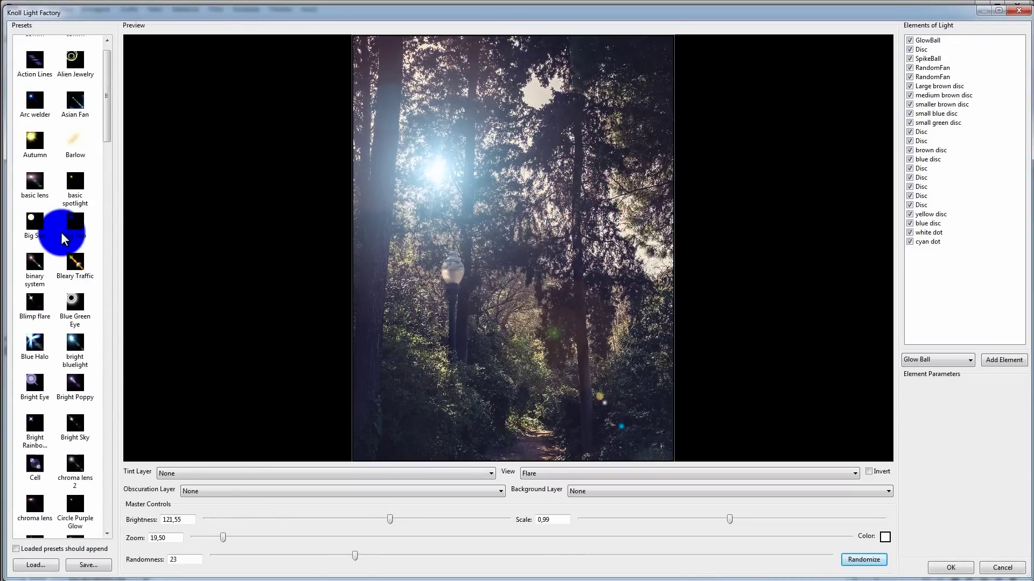
scroll(60, 231, up, 5)
click(43, 260)
mouse_move(434, 162)
mouse_down()
mouse_move(454, 163)
mouse_move(445, 147)
mouse_up()
mouse_move(390, 519)
mouse_down()
mouse_move(323, 501)
mouse_move(427, 489)
mouse_move(377, 494)
mouse_move(440, 505)
mouse_up()
mouse_move(729, 520)
mouse_down()
mouse_move(750, 519)
mouse_move(627, 512)
mouse_move(666, 515)
mouse_up()
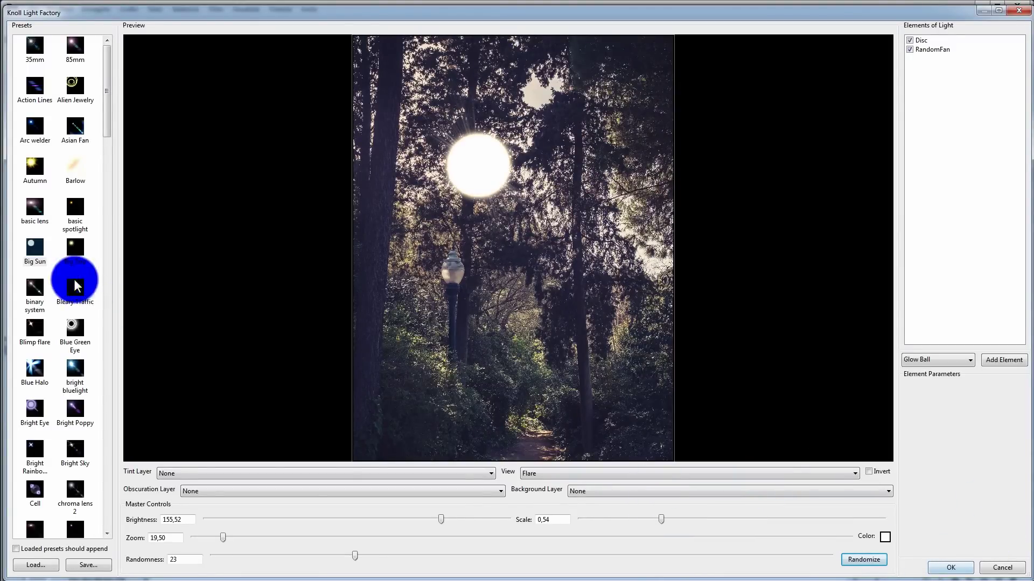
Apply the pink 85mm preset centred in the upper-left treetops.
click(73, 49)
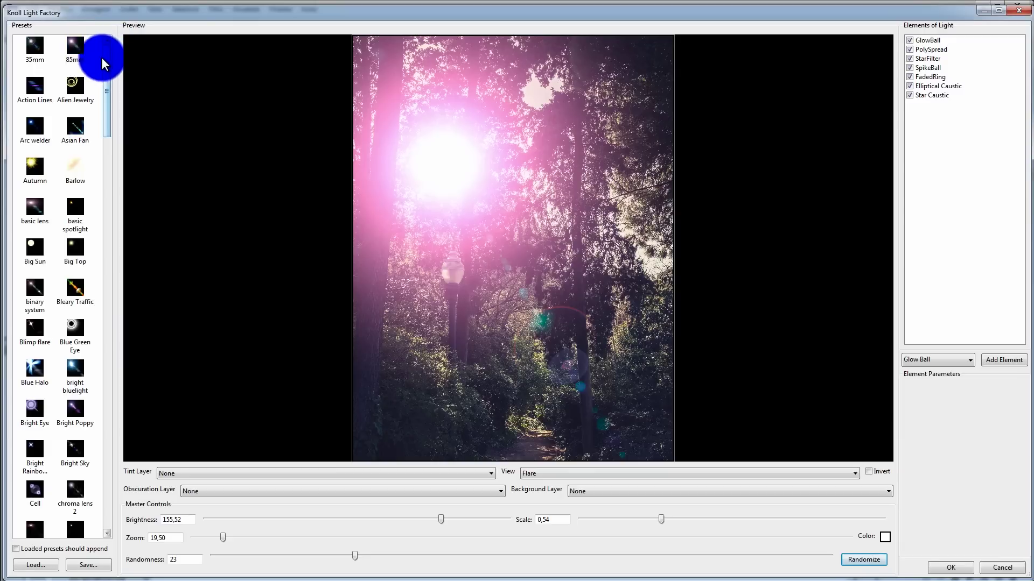
mouse_move(438, 179)
mouse_down()
mouse_move(454, 171)
mouse_move(436, 151)
mouse_up()
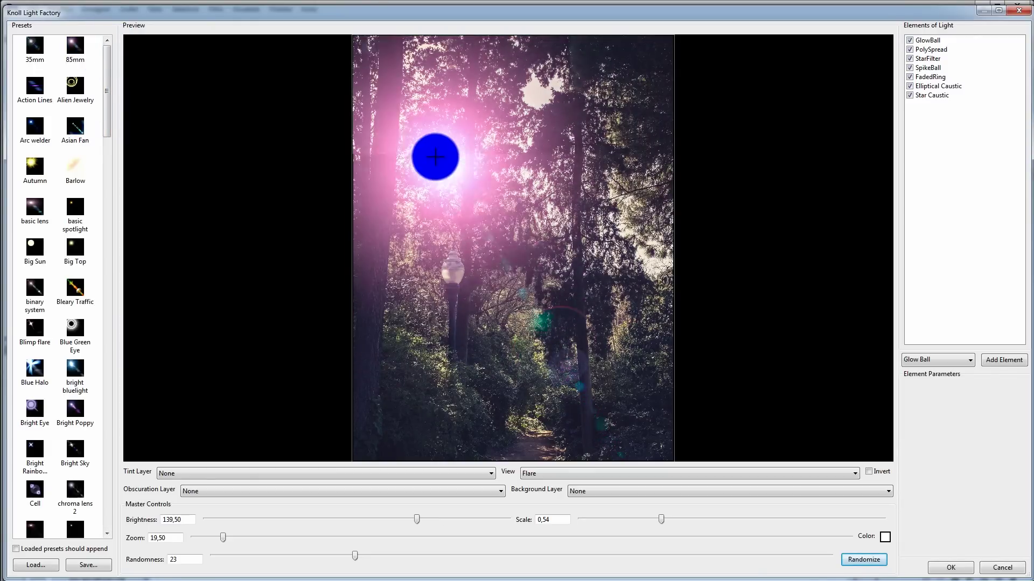
click(951, 567)
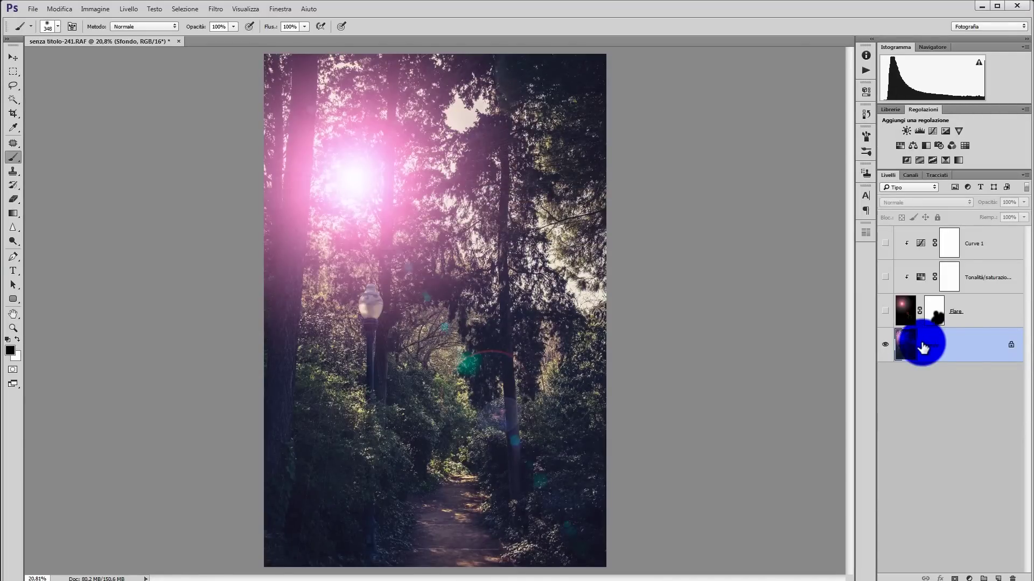
Undo the flare on the photo and add a new black-filled layer above the background.
key(ctrl+z)
click(942, 356)
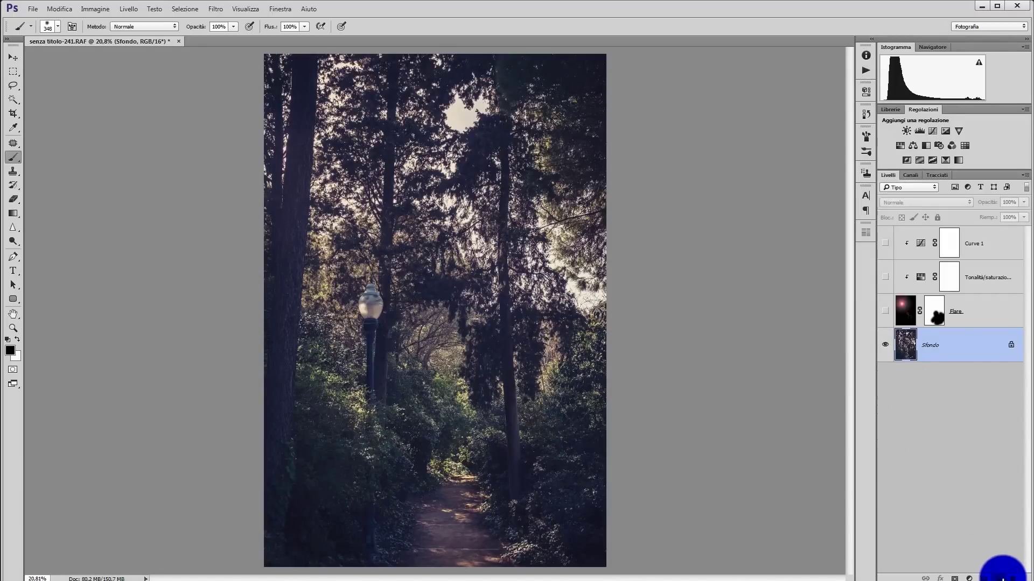
click(999, 578)
key(alt+BackSpace)
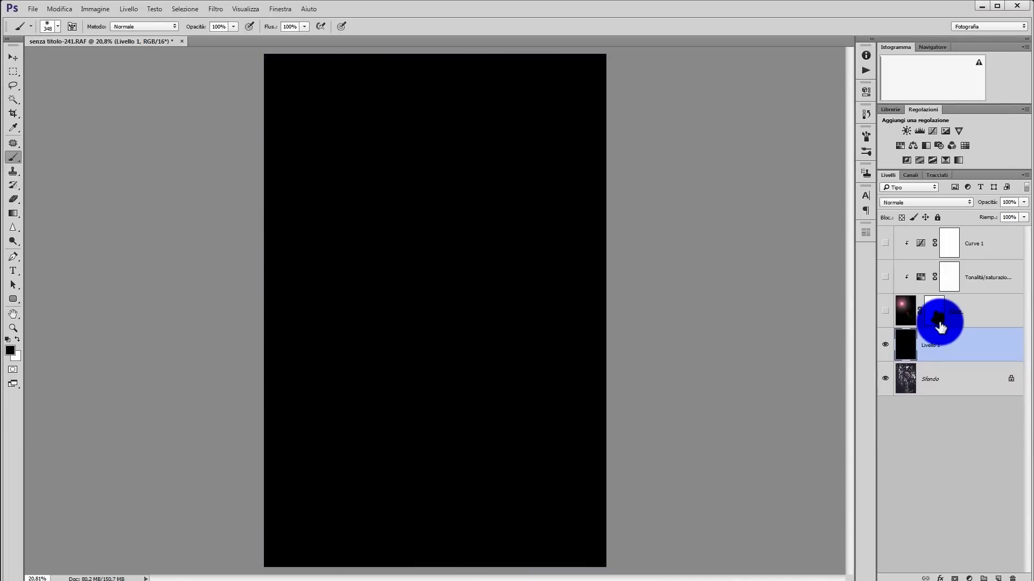
Render the Knoll Light Factory flare onto the new black layer.
click(215, 8)
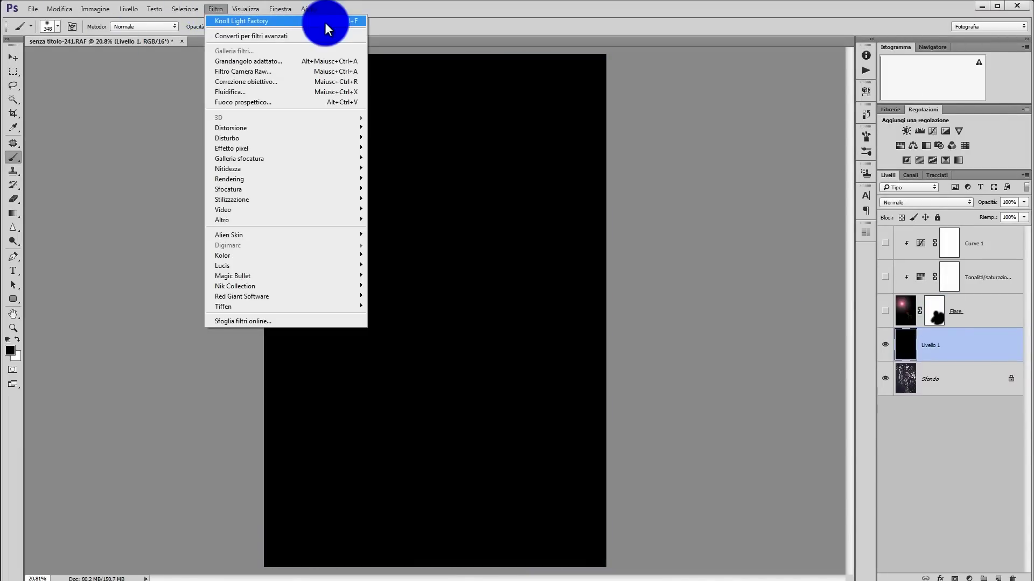
click(324, 21)
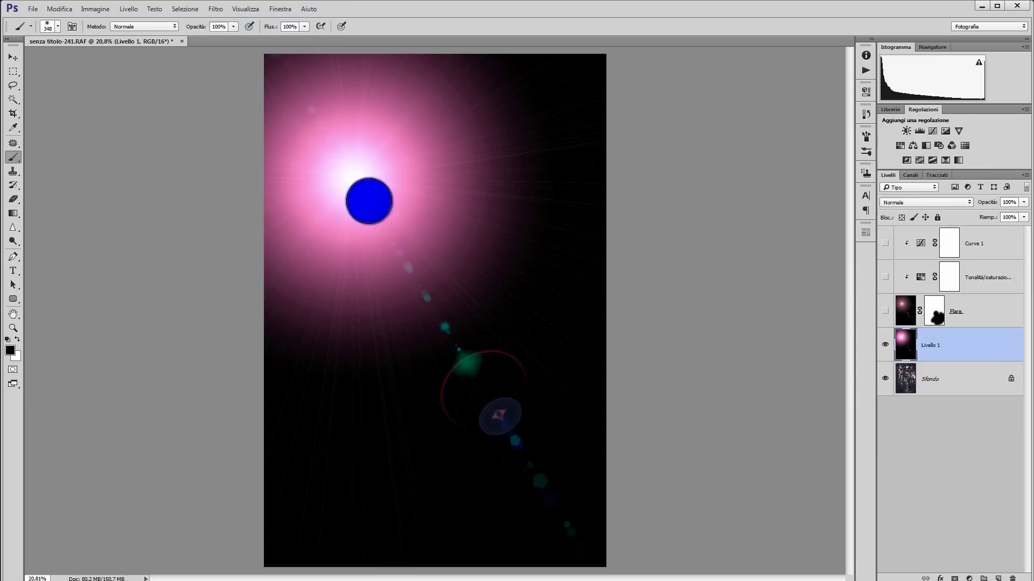
click(931, 200)
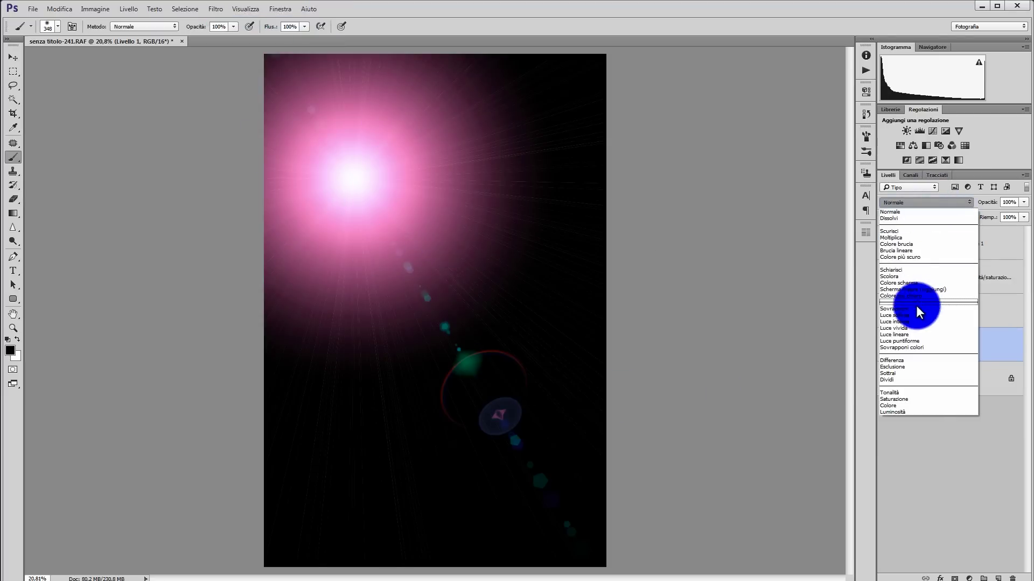
Set the new flare layer to Scolora, delete the old Flare layer, and clip the adjustments to it.
click(912, 277)
click(906, 321)
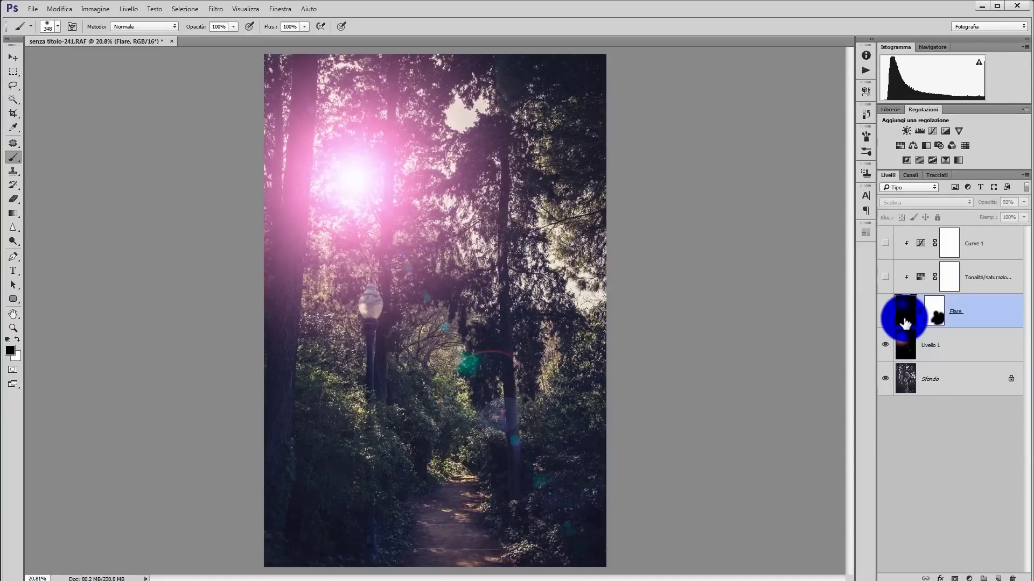
key(ctrl+e)
alt+click(916, 294)
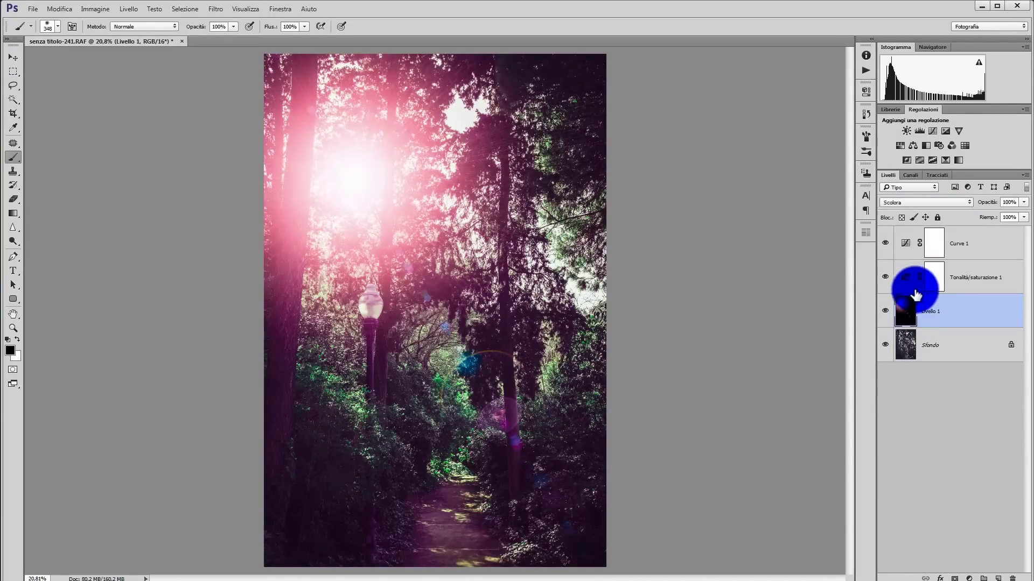
alt+click(921, 294)
Shift the Hue/Saturation hue so the flare turns orange, and add a layer mask to it.
alt+click(922, 260)
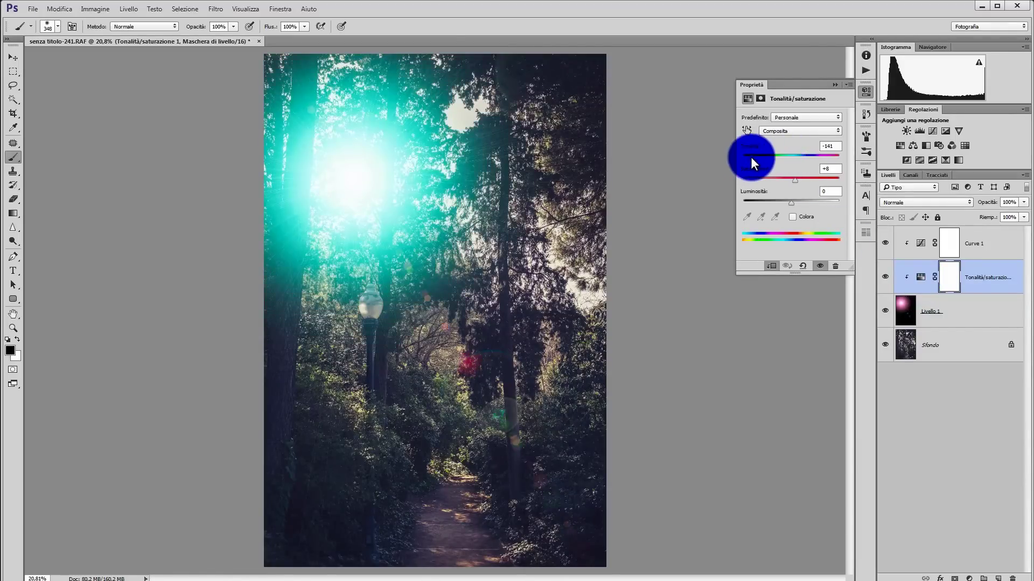
drag(755, 159, 818, 160)
click(910, 395)
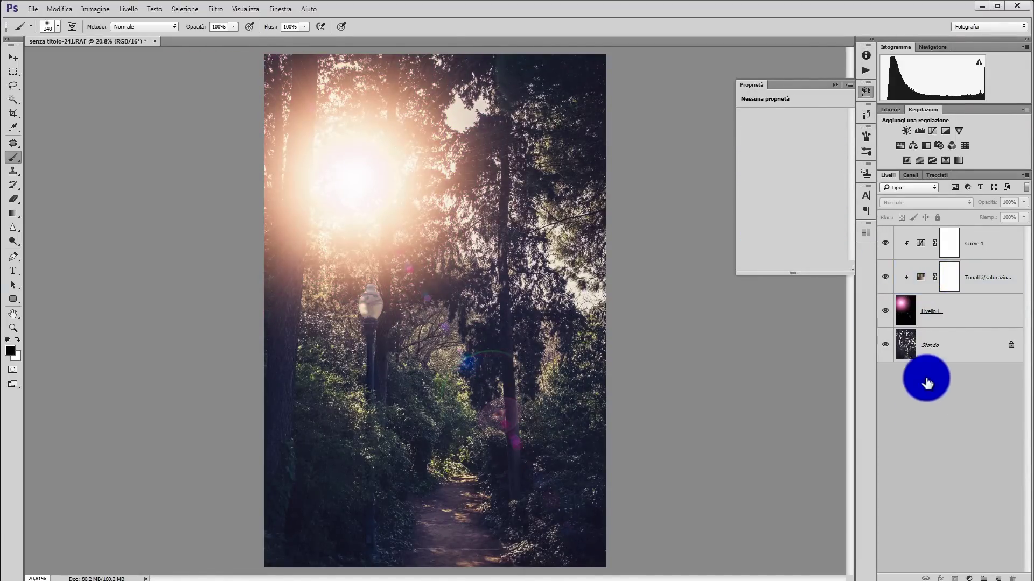
click(865, 94)
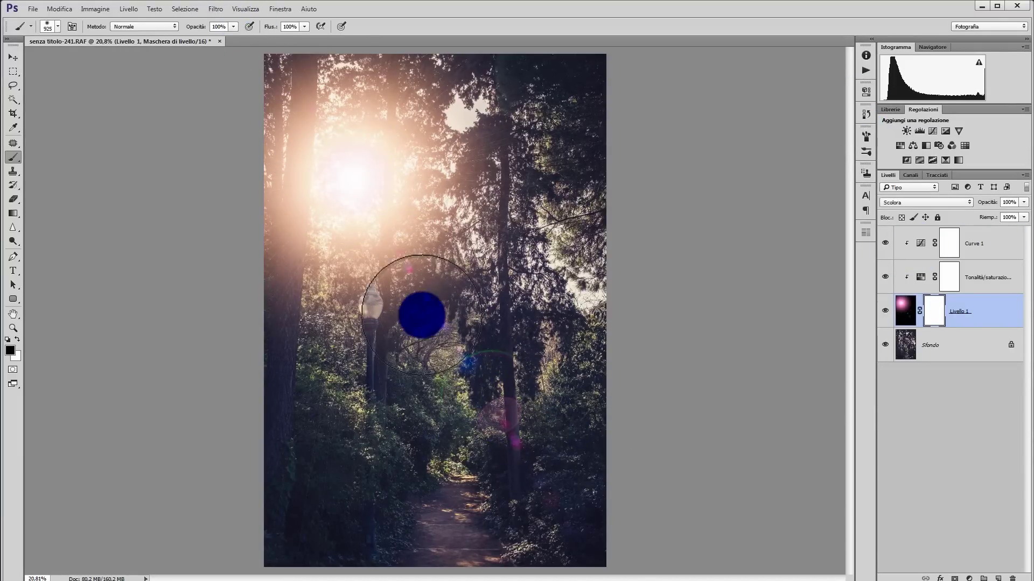
click(937, 345)
Add a second black-filled layer and render a Knoll Light Factory flare on it.
click(997, 578)
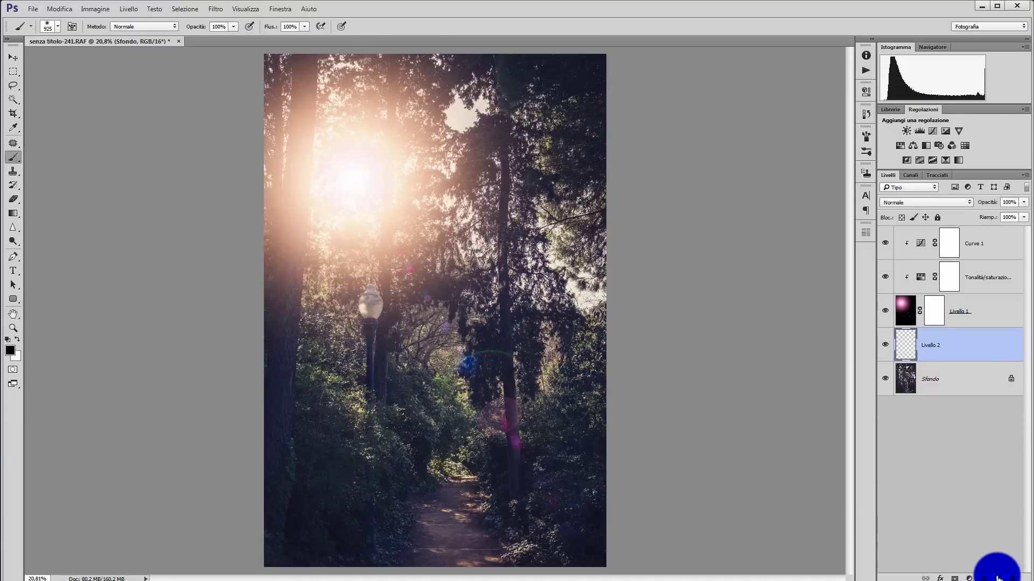
key(alt+BackSpace)
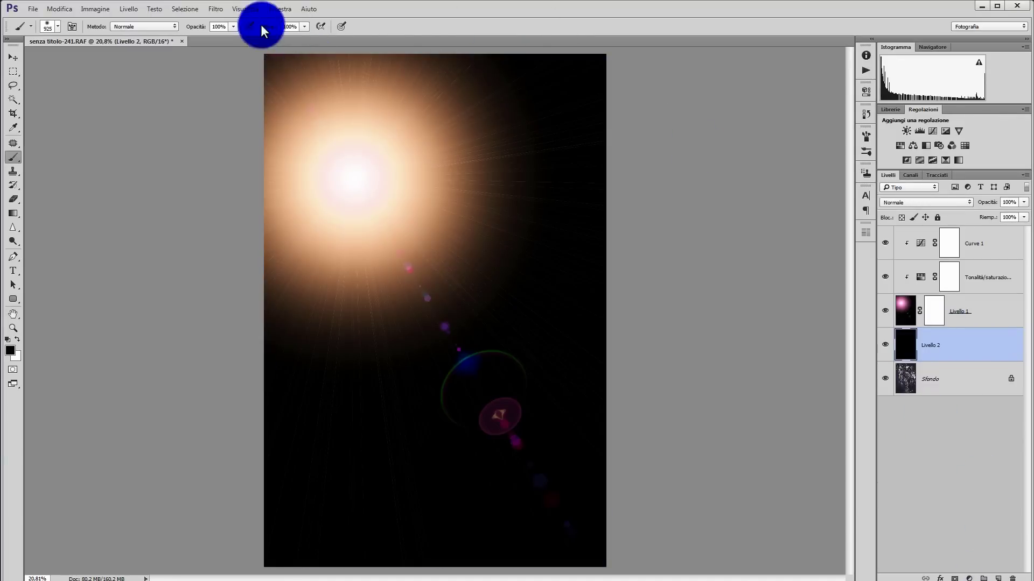
click(216, 9)
mouse_move(243, 286)
click(193, 299)
drag(515, 153, 437, 153)
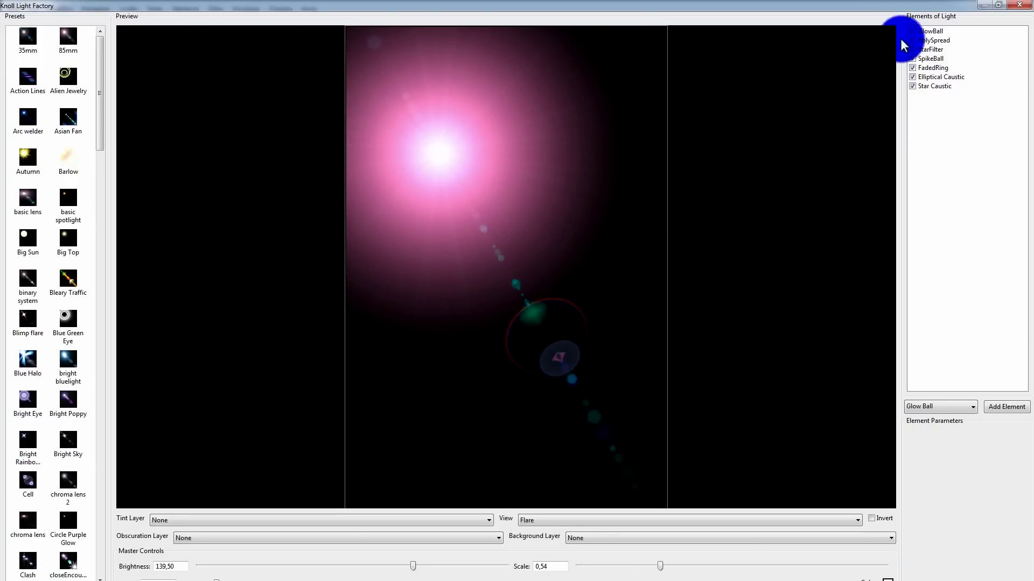
Toggle the flare's lens elements, including Star Caustic, and move the pink glow higher.
click(930, 60)
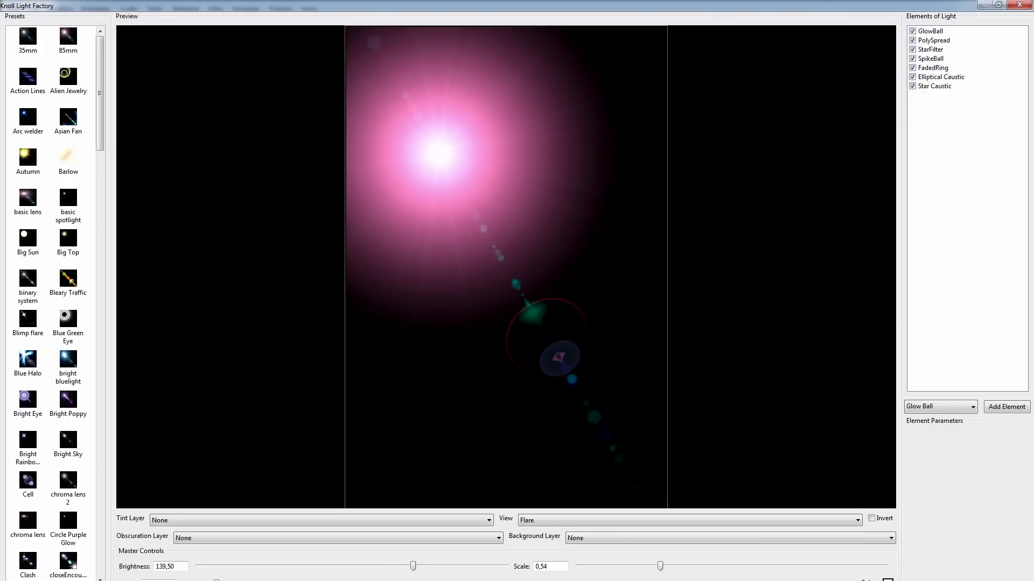
click(924, 77)
click(914, 85)
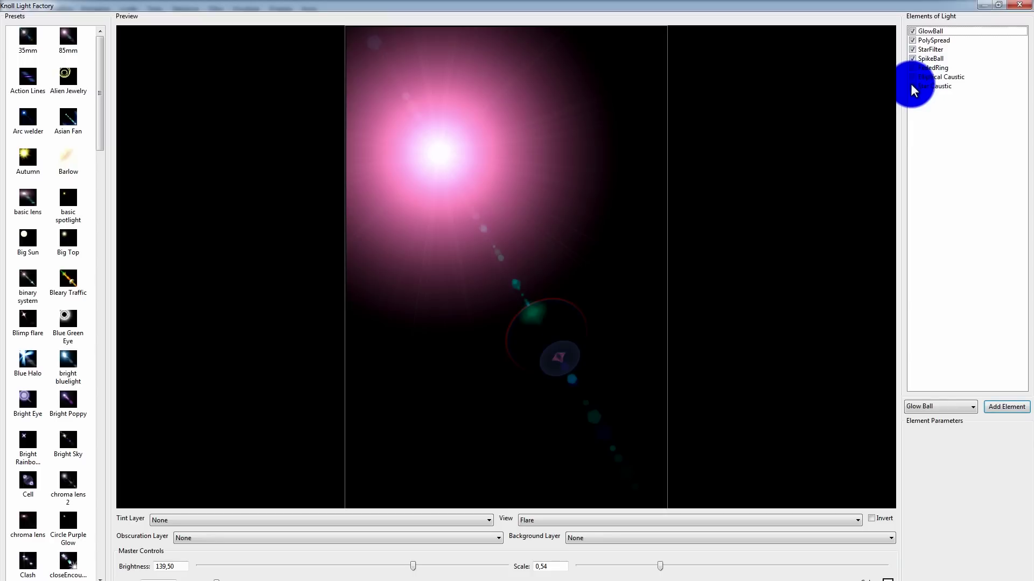
click(913, 61)
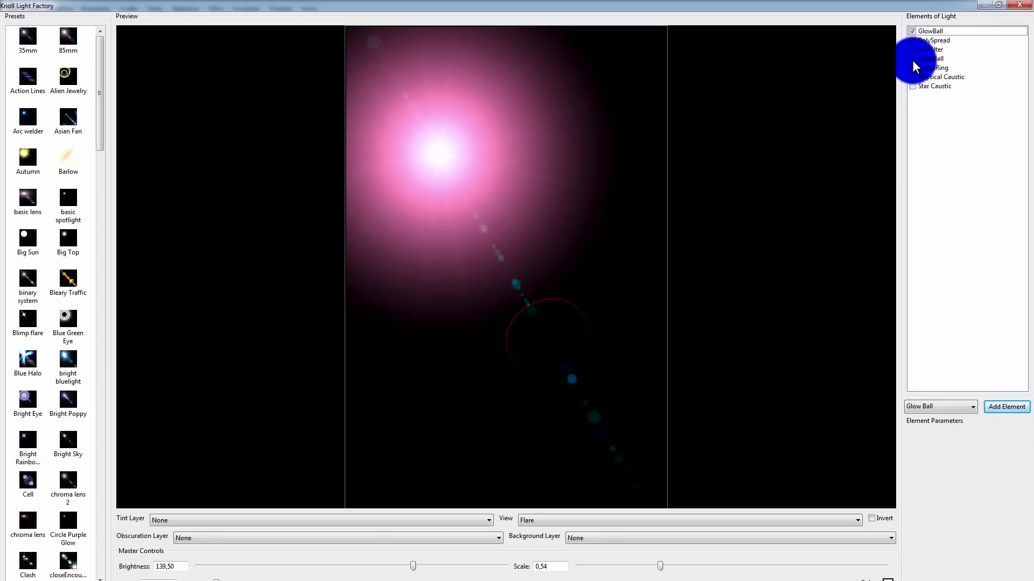
click(917, 53)
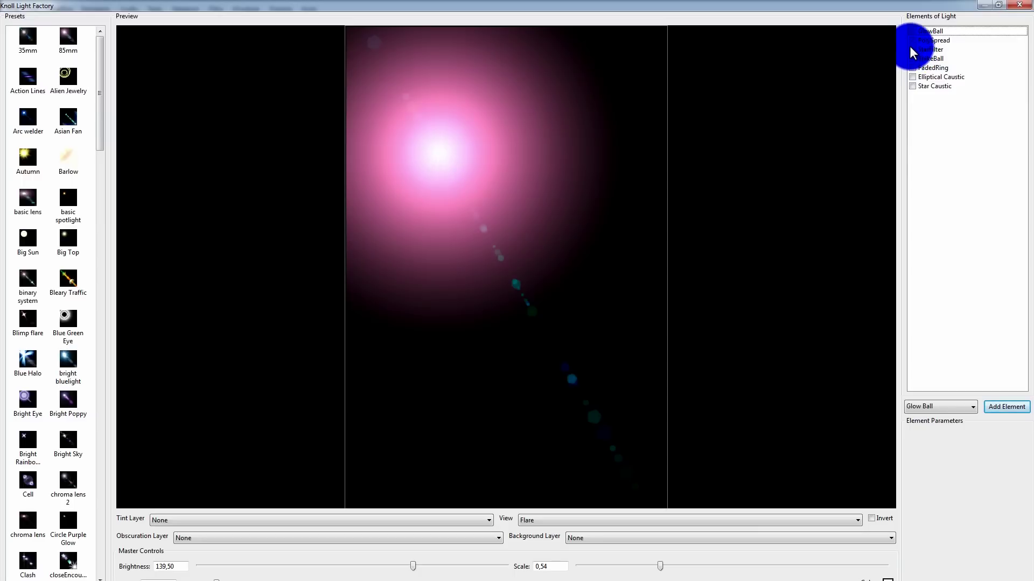
mouse_move(450, 146)
mouse_down()
mouse_move(447, 109)
mouse_move(444, 139)
mouse_up()
click(918, 86)
click(78, 327)
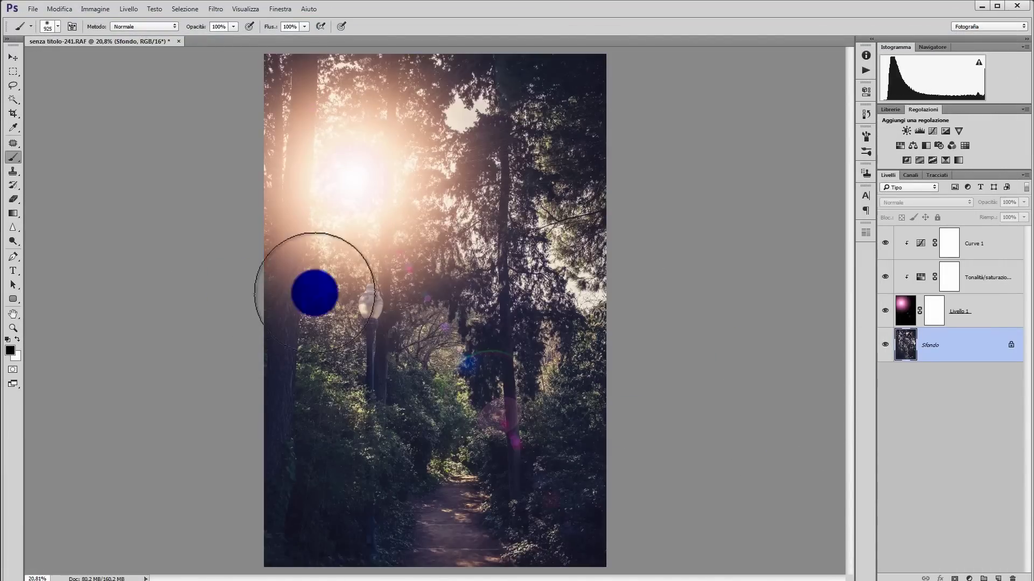
Drag the Livello 1 flare sideways with the Move tool, then put it back in place.
click(937, 312)
click(13, 57)
mouse_move(525, 265)
mouse_down()
mouse_move(536, 266)
mouse_move(438, 272)
mouse_up()
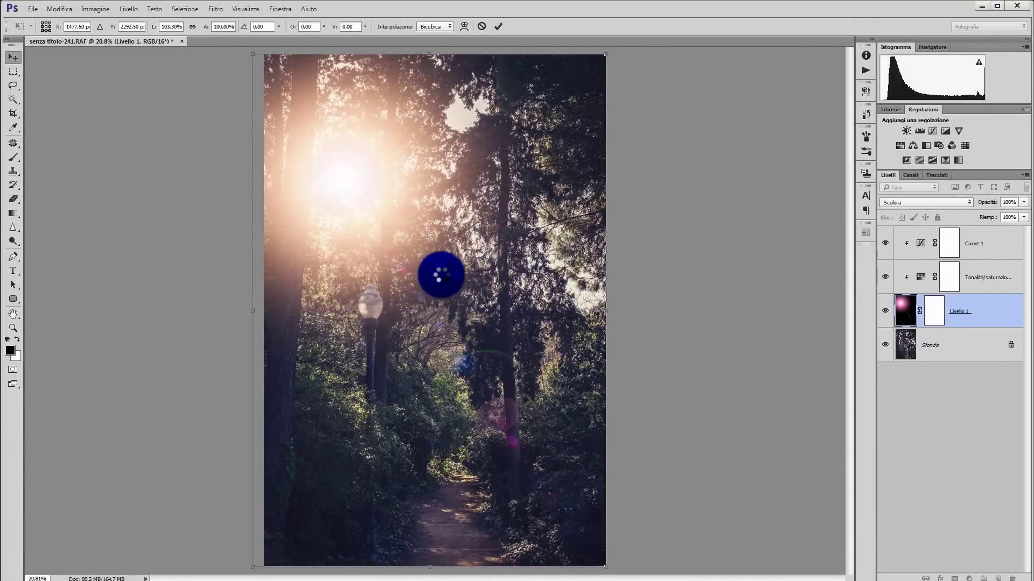
click(888, 441)
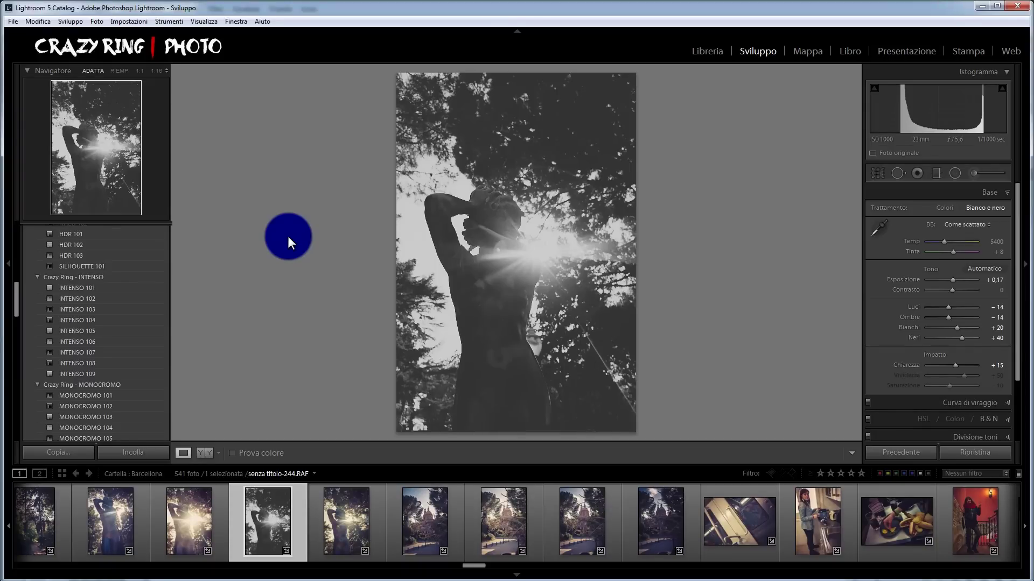
scroll(138, 352, down, 4)
scroll(136, 352, down, 4)
scroll(137, 352, down, 3)
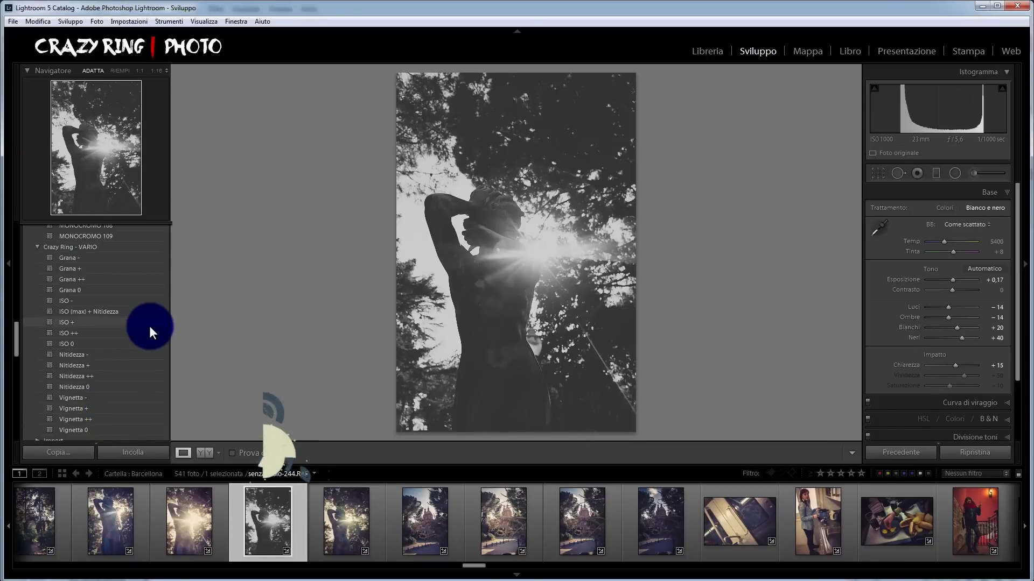
scroll(146, 318, up, 8)
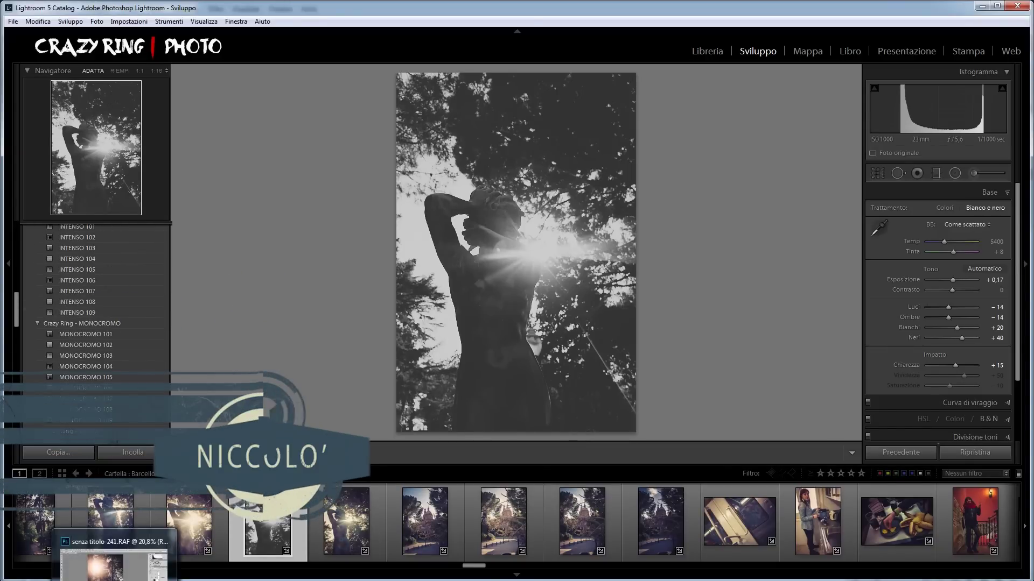